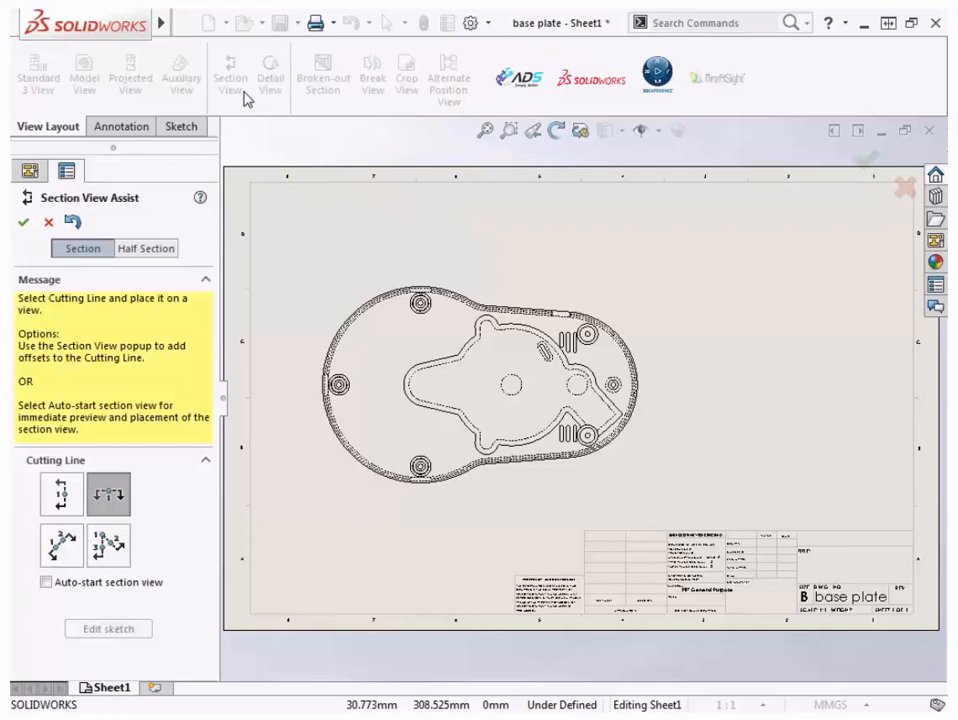
# Try the vertical, horizontal, auxiliary and aligned cutting line types on the base plate view
pyautogui.click(76, 490)
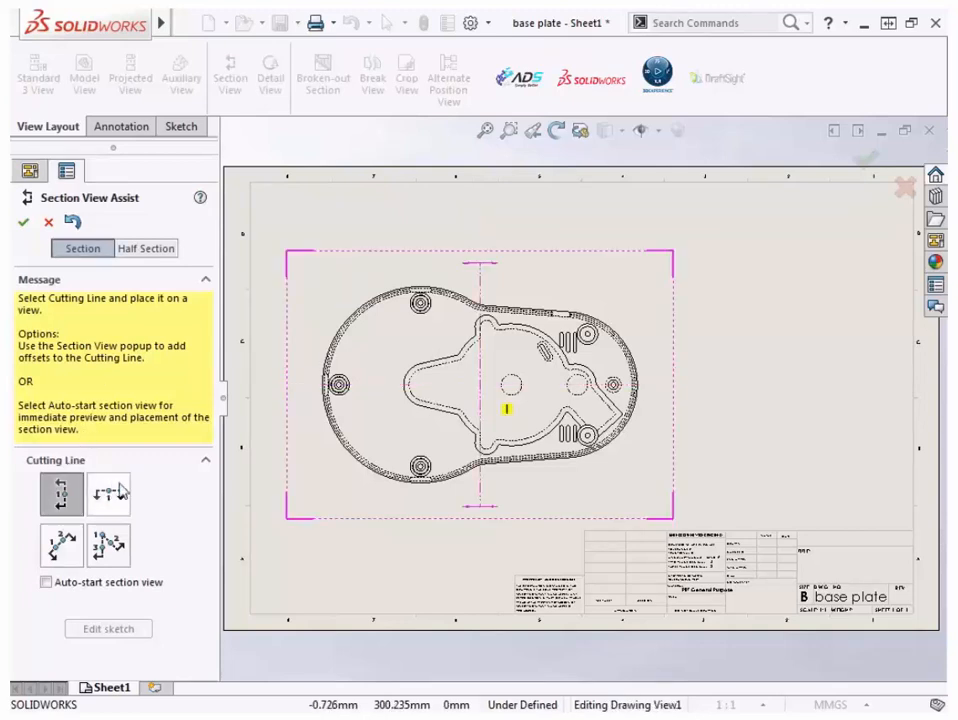
pyautogui.click(121, 489)
pyautogui.click(75, 553)
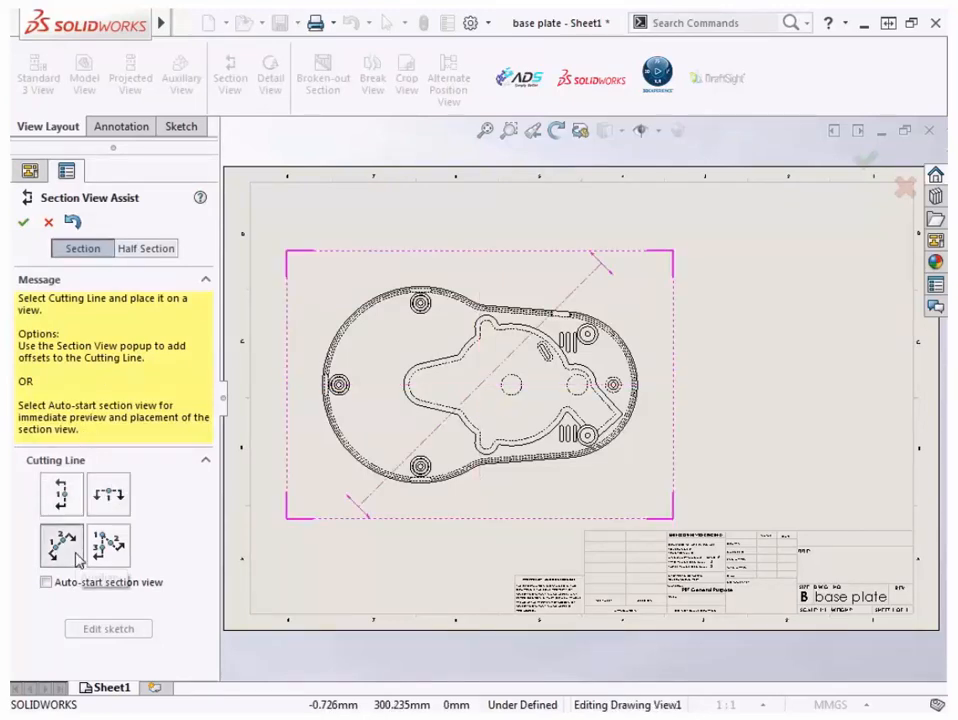
pyautogui.click(125, 562)
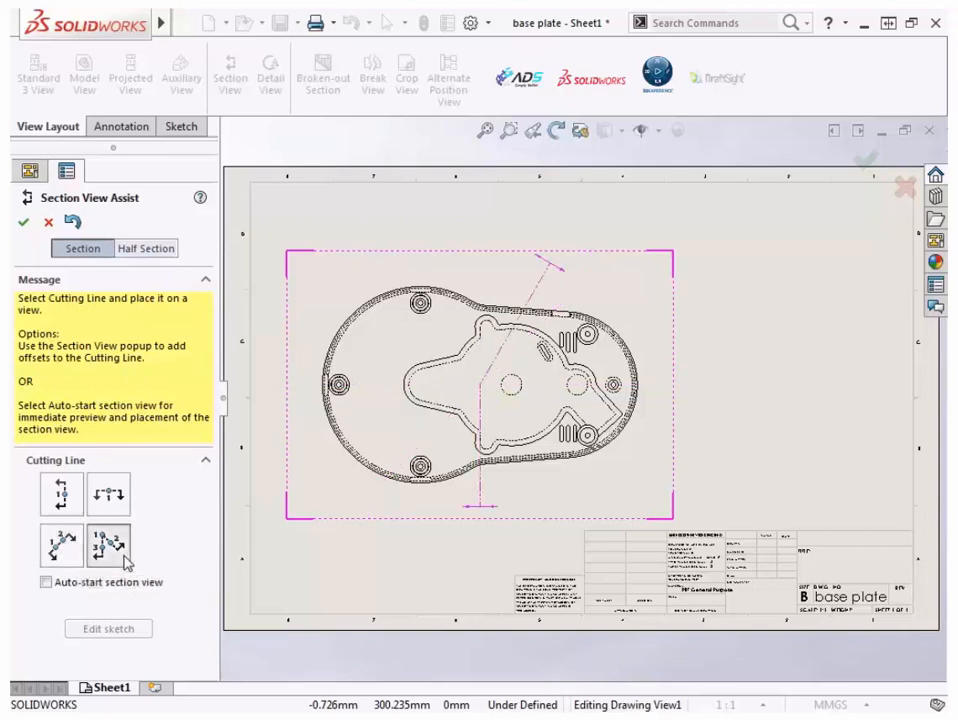
# Create a section view with a horizontal cutting line through the base plate's leftmost boss and place it above the parent view
pyautogui.click(117, 511)
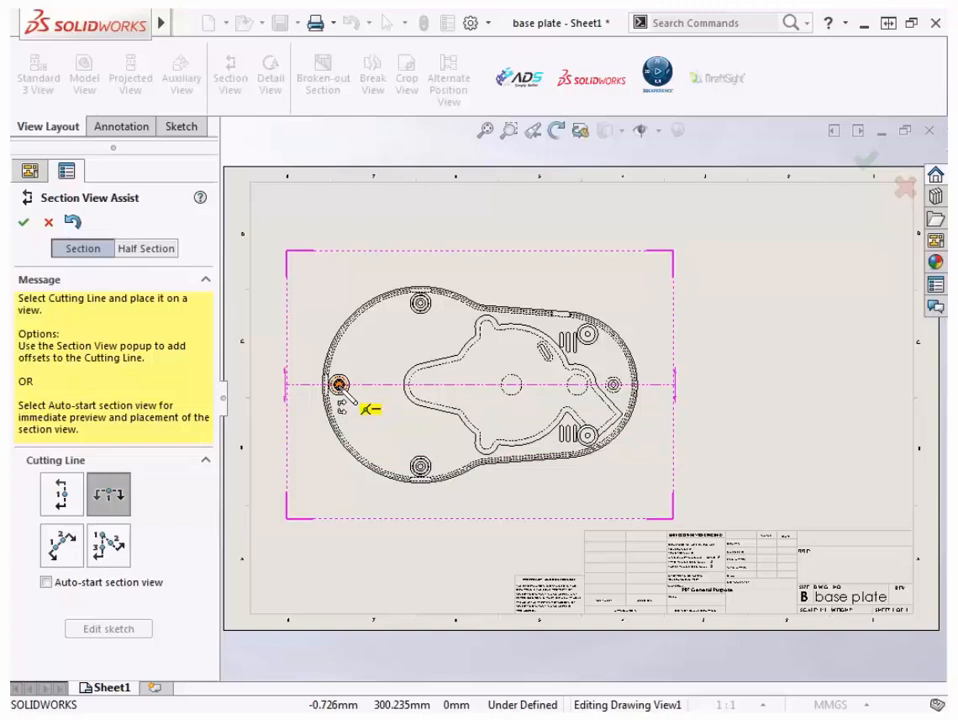
pyautogui.click(339, 385)
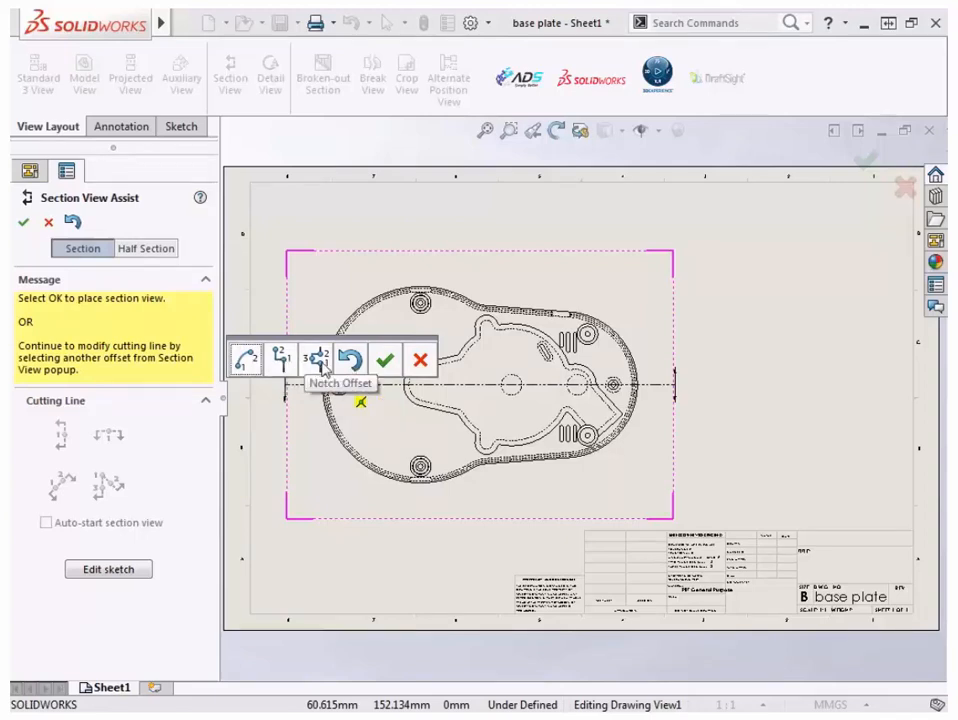
pyautogui.click(385, 360)
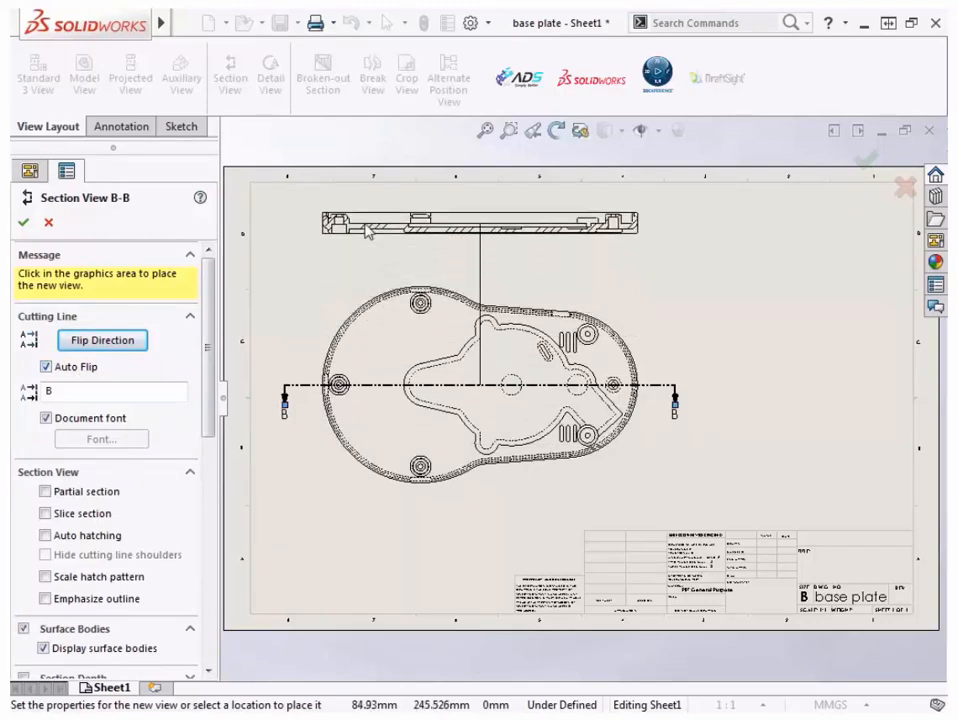
pyautogui.click(368, 231)
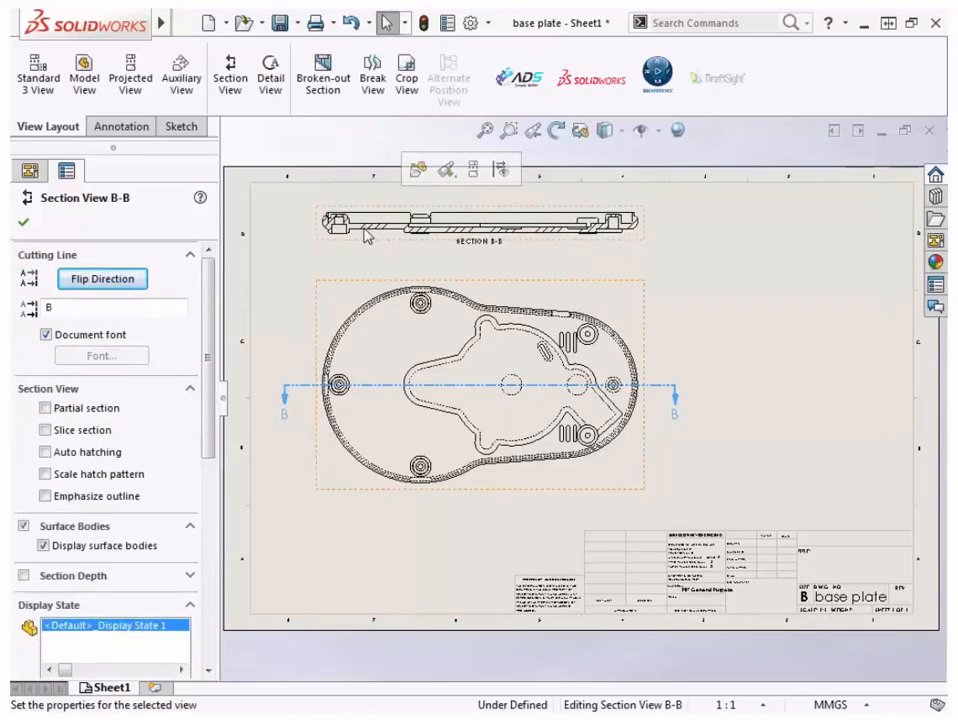
pyautogui.click(288, 260)
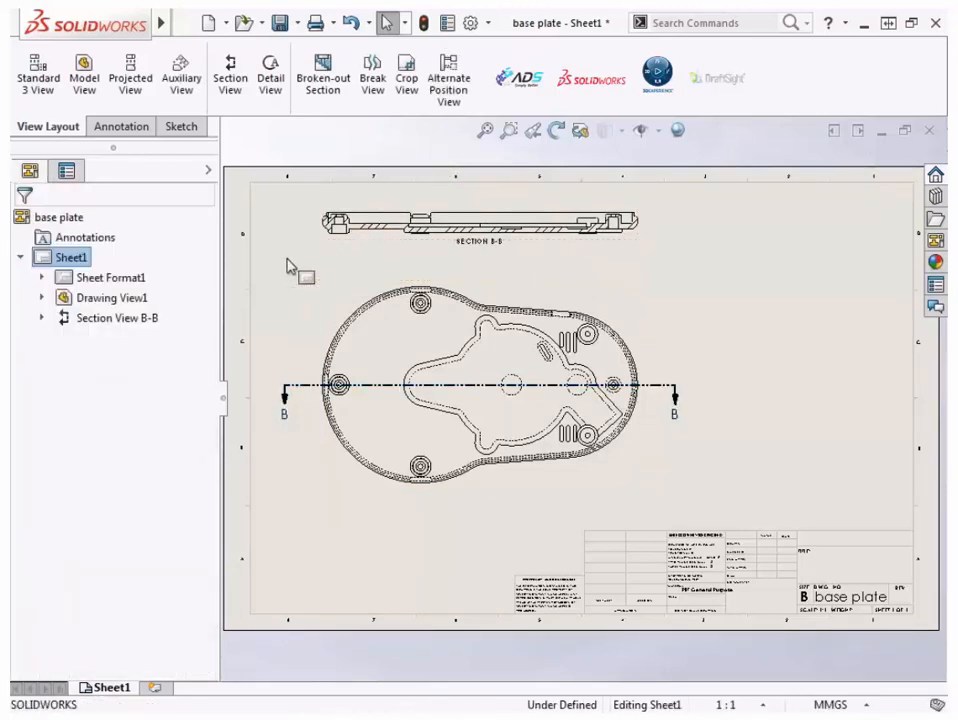
# Open the properties of section view B-B by selecting its cutting line on the base plate view
pyautogui.click(354, 251)
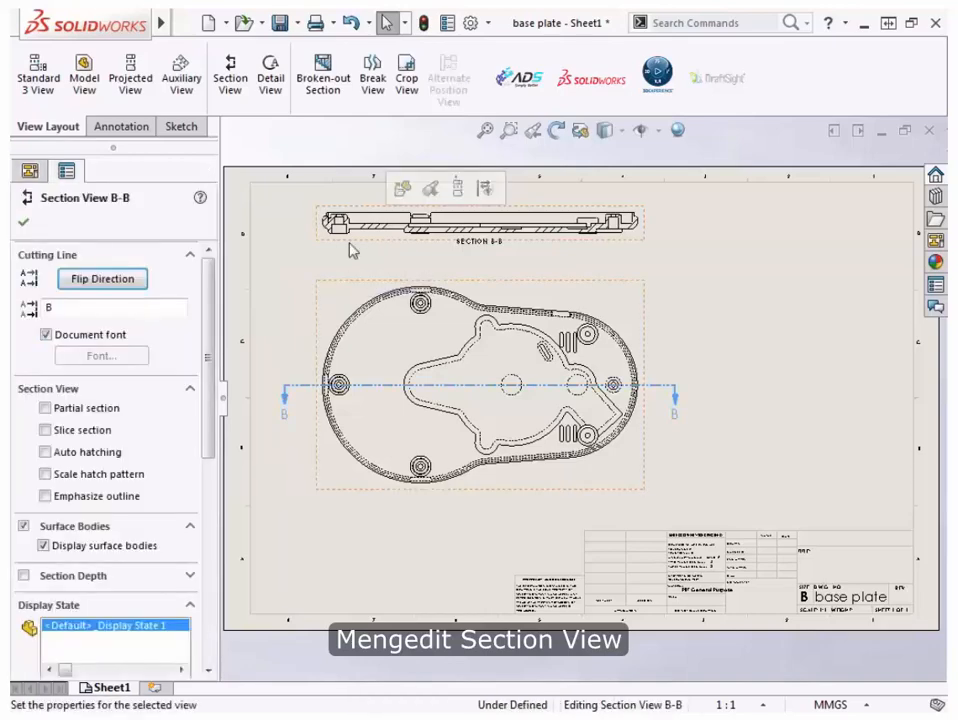
pyautogui.click(310, 273)
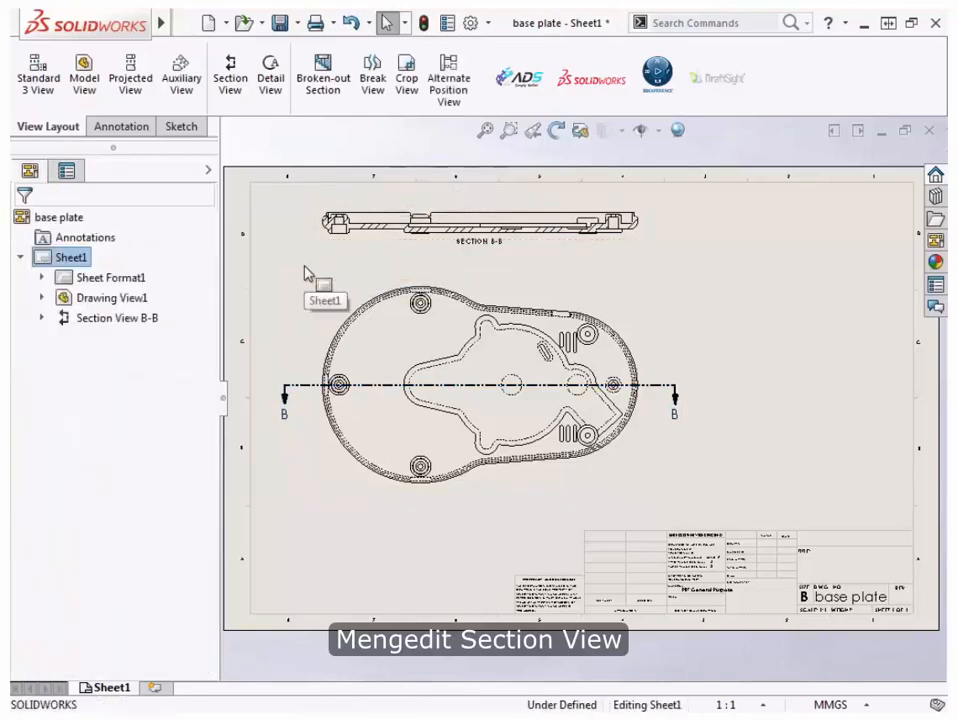
pyautogui.click(302, 386)
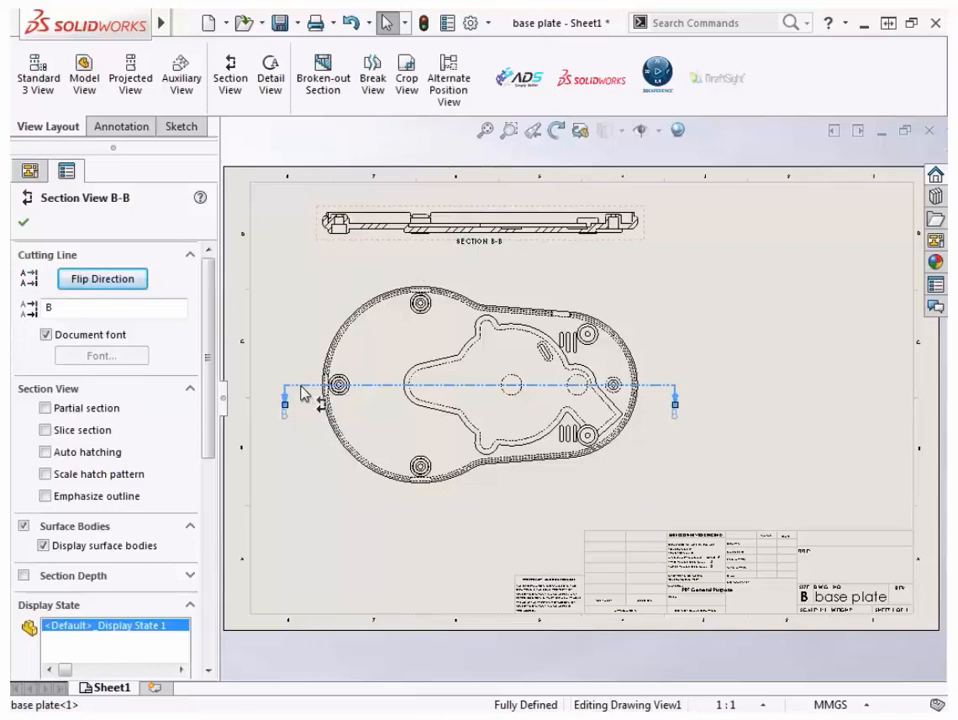
pyautogui.moveTo(208, 360)
pyautogui.mouseDown()
pyautogui.moveTo(222, 497)
pyautogui.moveTo(220, 355)
pyautogui.mouseUp()
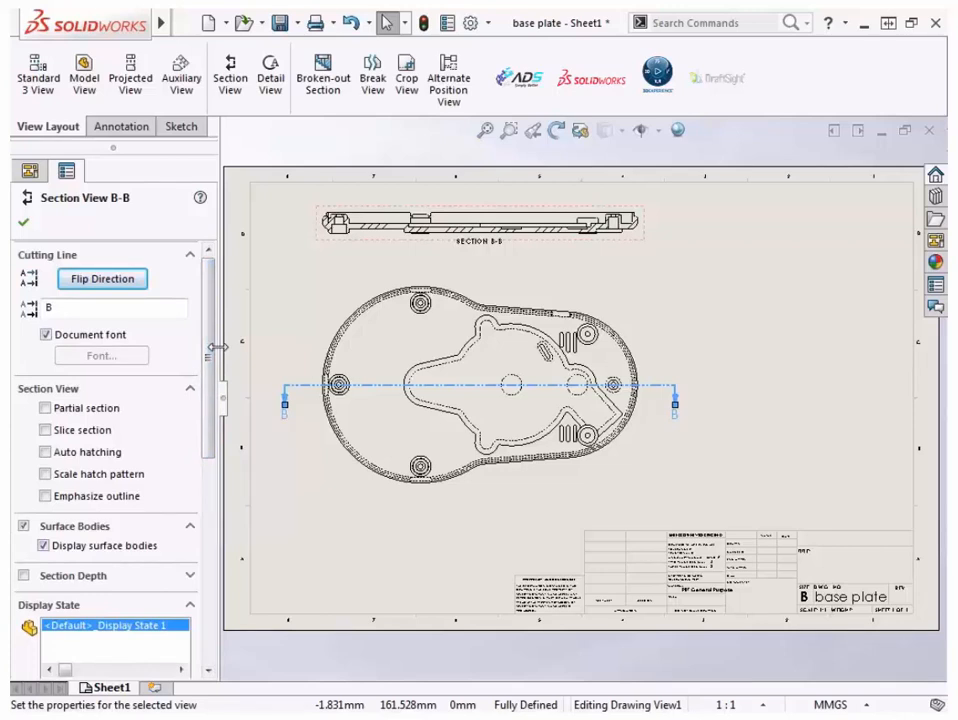
# Try limiting the section depth to 16.350 mm and to a vertex on the inner pocket outline, and turn section depth off again
pyautogui.click(24, 576)
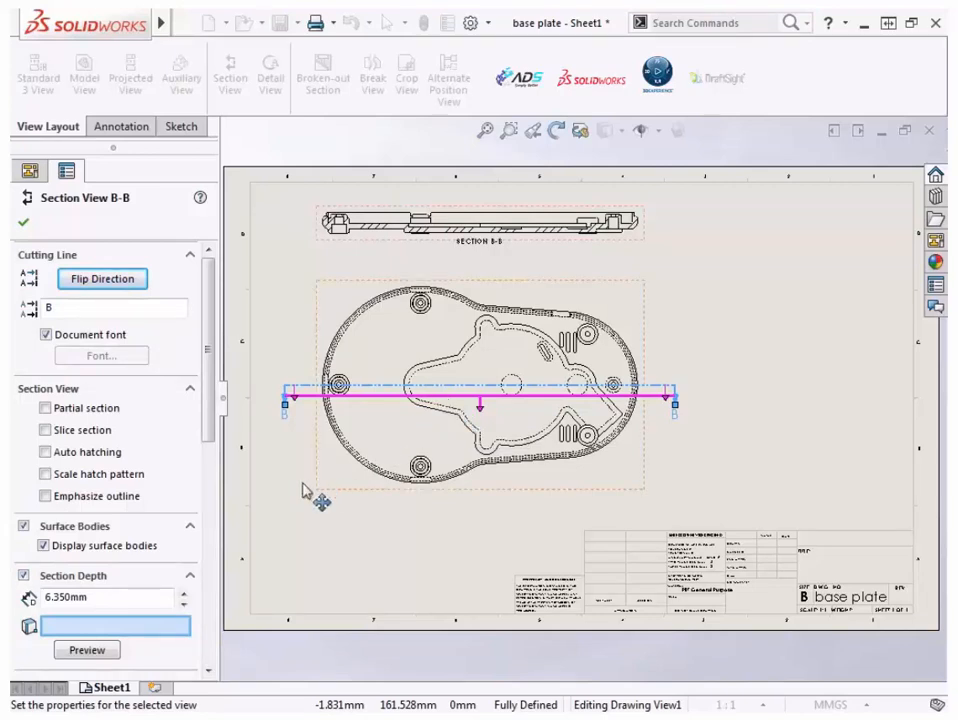
pyautogui.click(184, 593)
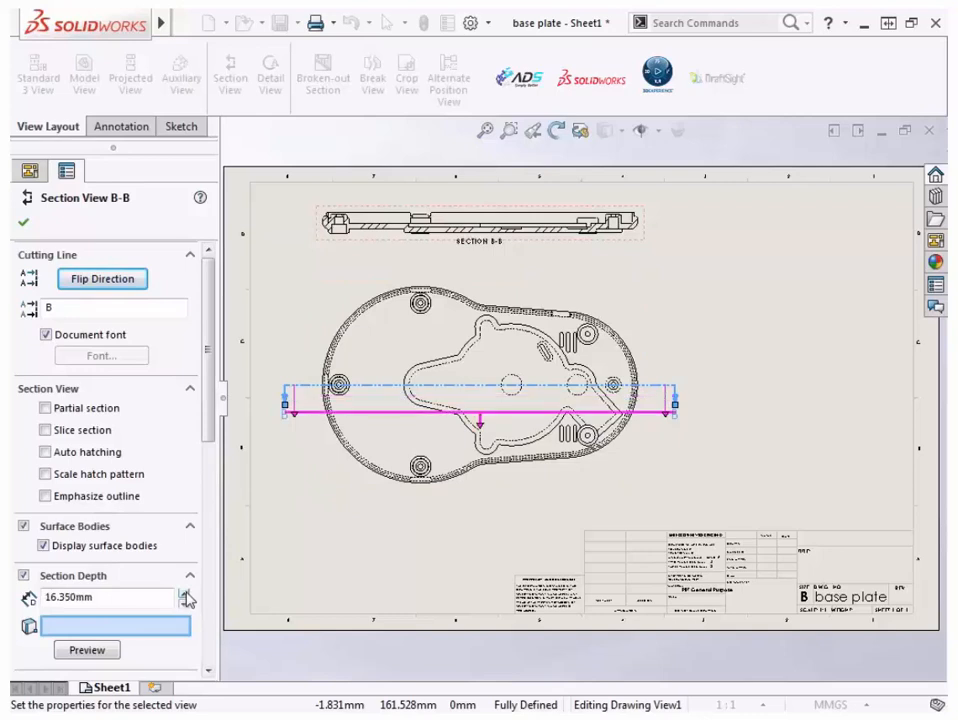
pyautogui.click(423, 401)
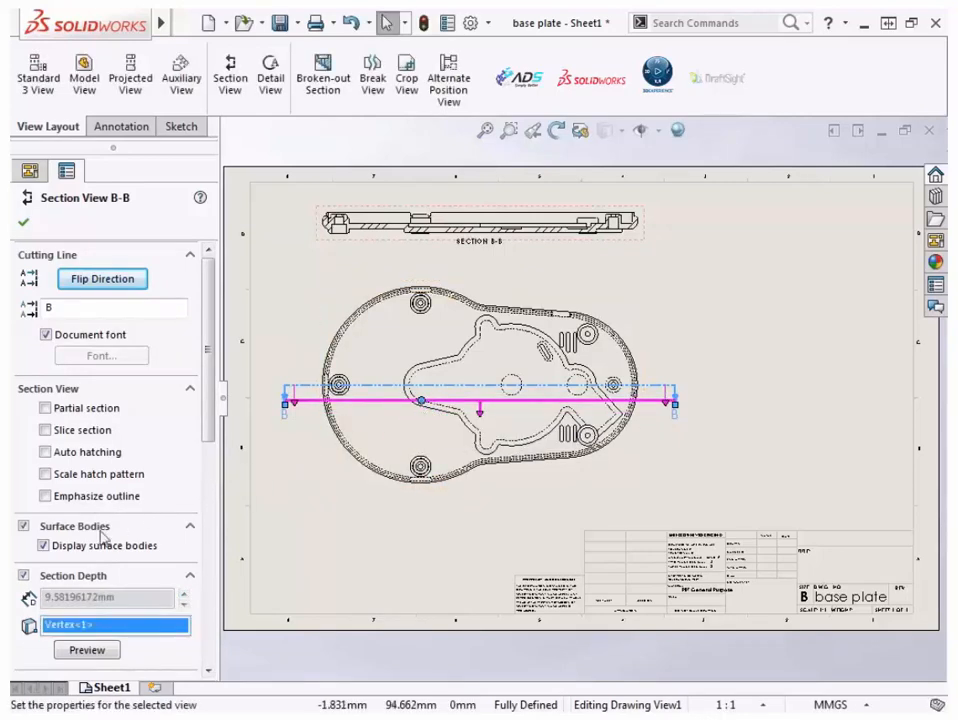
pyautogui.click(23, 576)
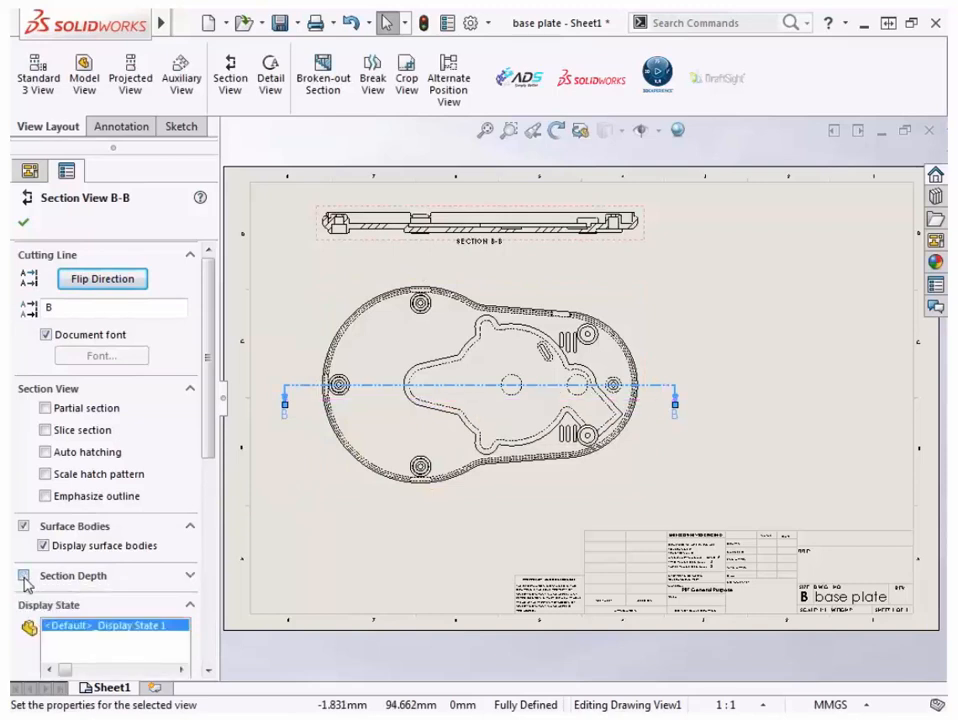
# Make section B-B a slice section, flip its cutting direction and set its label to A
pyautogui.click(45, 430)
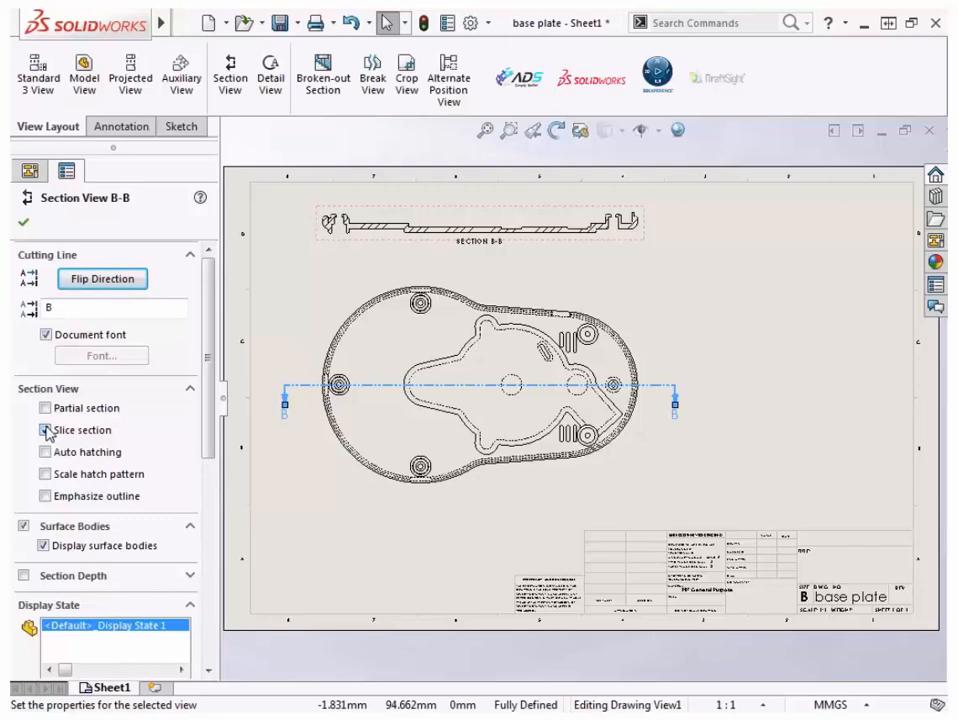
pyautogui.click(101, 279)
pyautogui.doubleClick(113, 306)
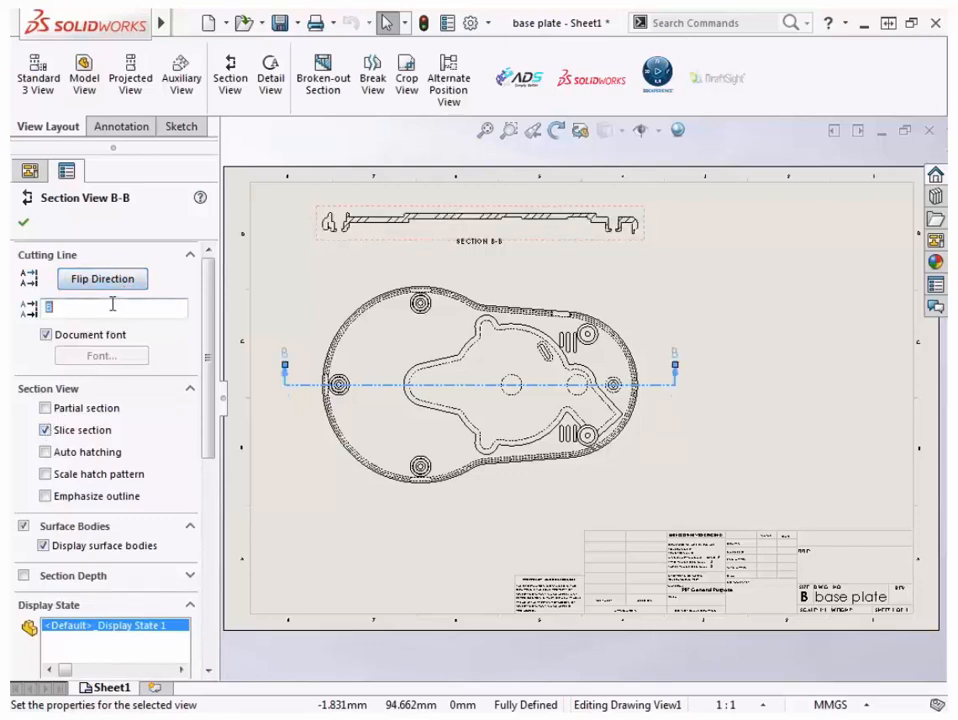
pyautogui.write('A')
pyautogui.click(293, 316)
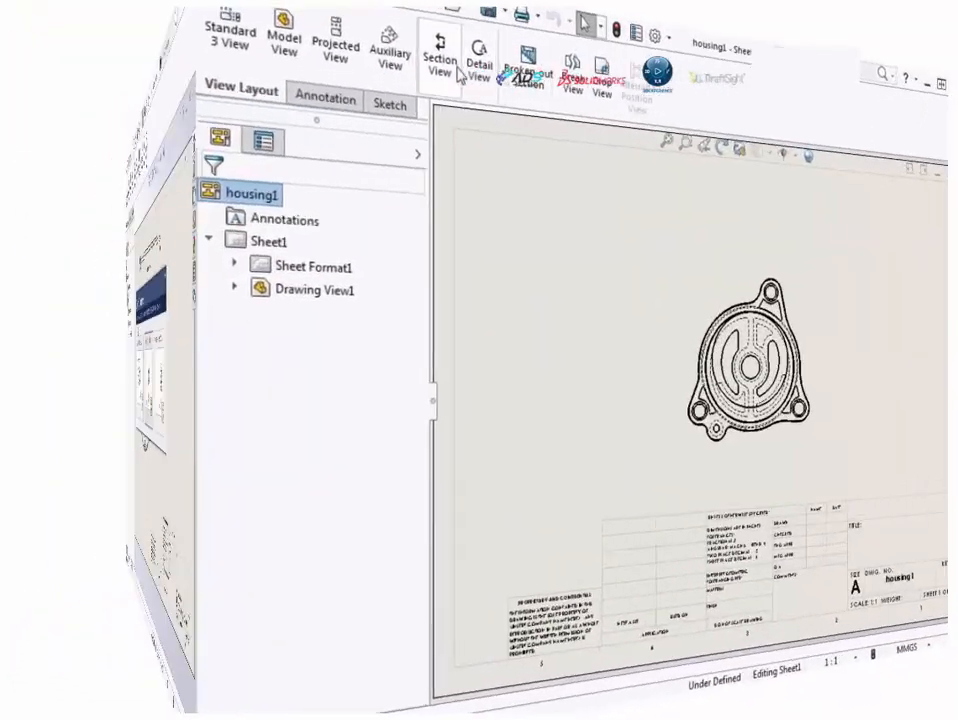
# Try an auto-started auxiliary section view through the housing's top and lower-left mounting holes, placed up and left of the parent view, and undo it
pyautogui.click(246, 86)
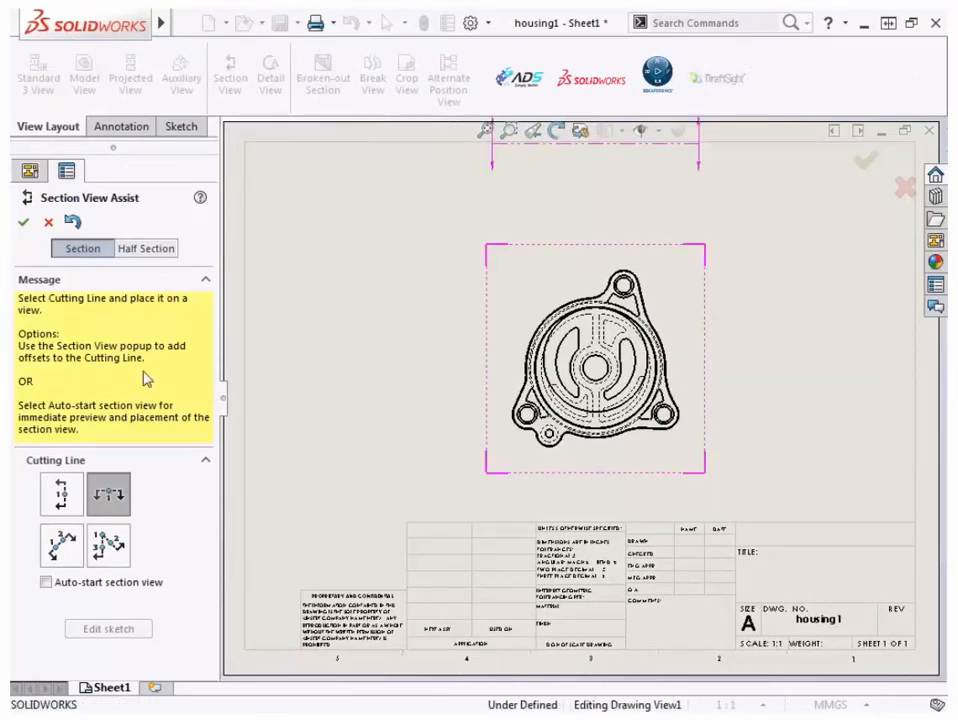
pyautogui.click(68, 564)
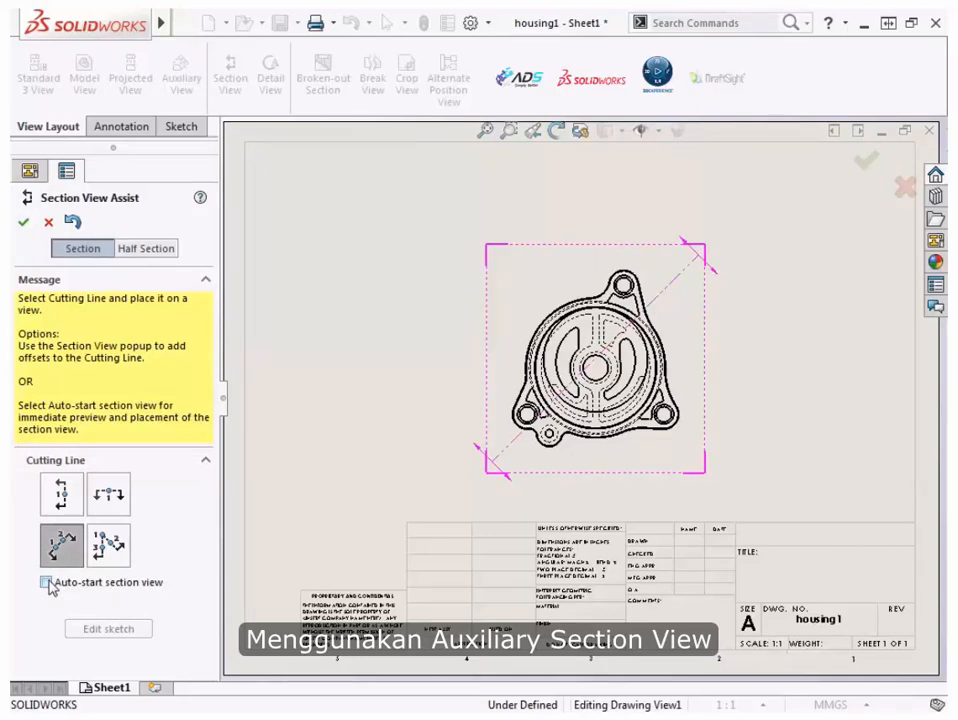
pyautogui.click(48, 583)
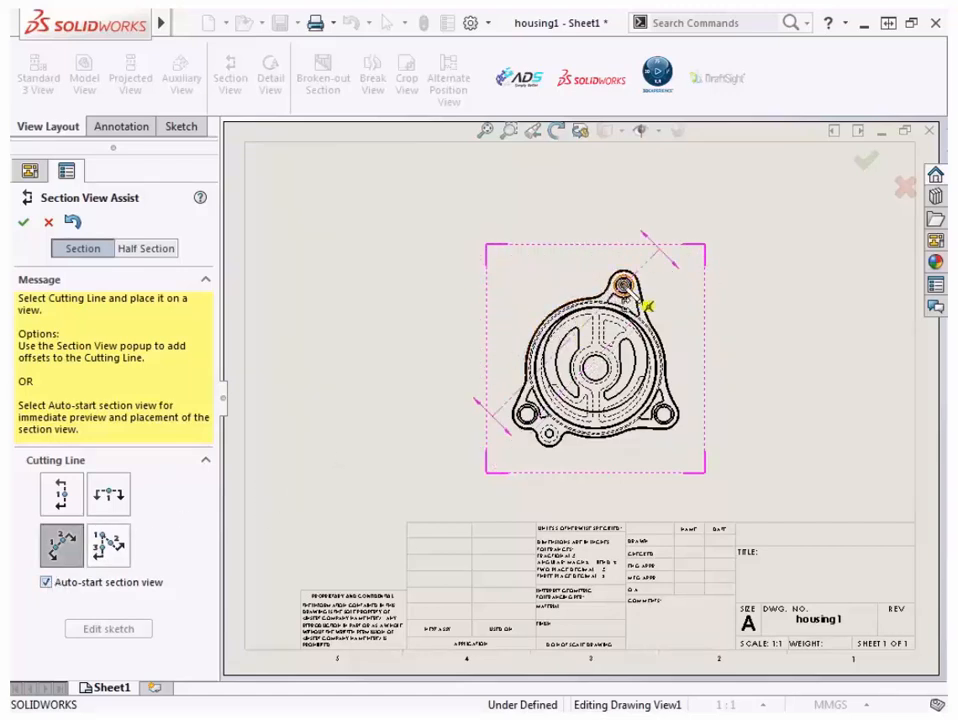
pyautogui.click(623, 286)
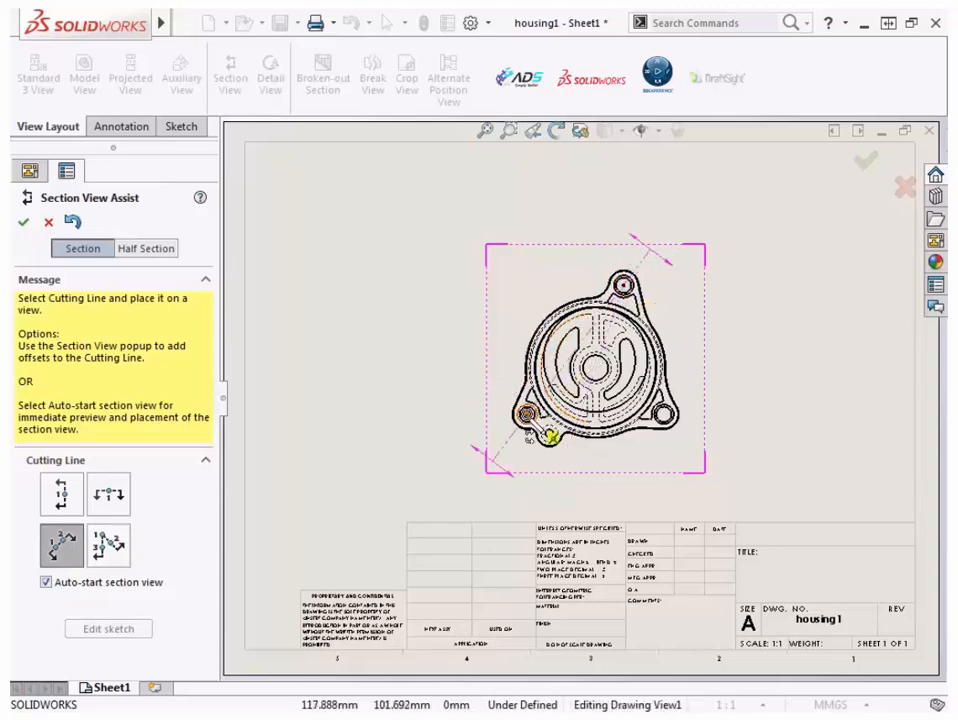
pyautogui.click(529, 436)
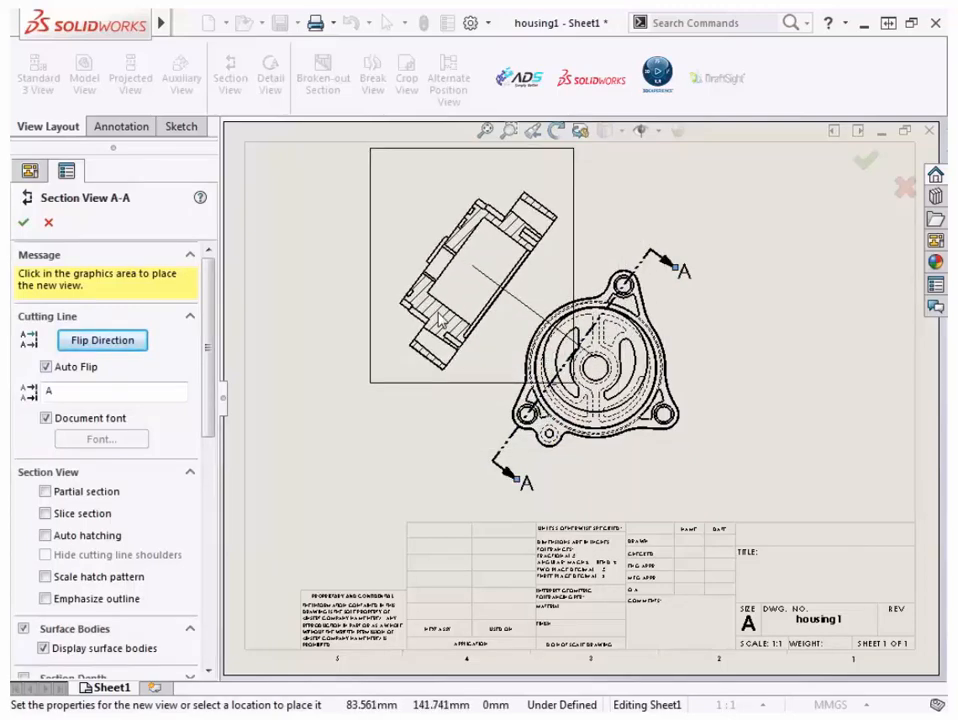
pyautogui.click(440, 318)
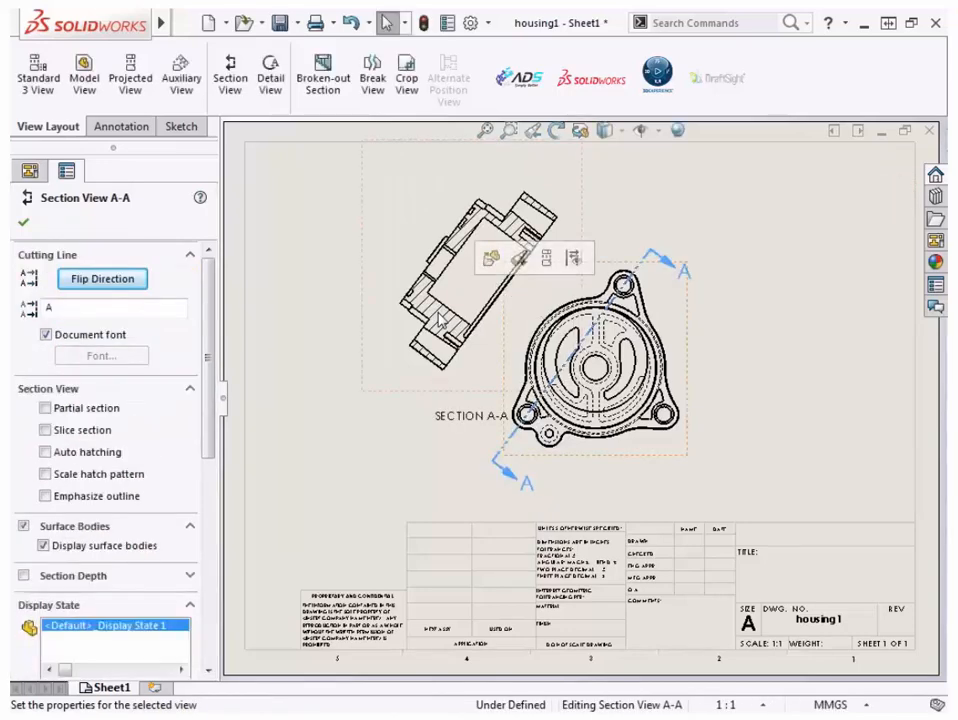
pyautogui.click(322, 335)
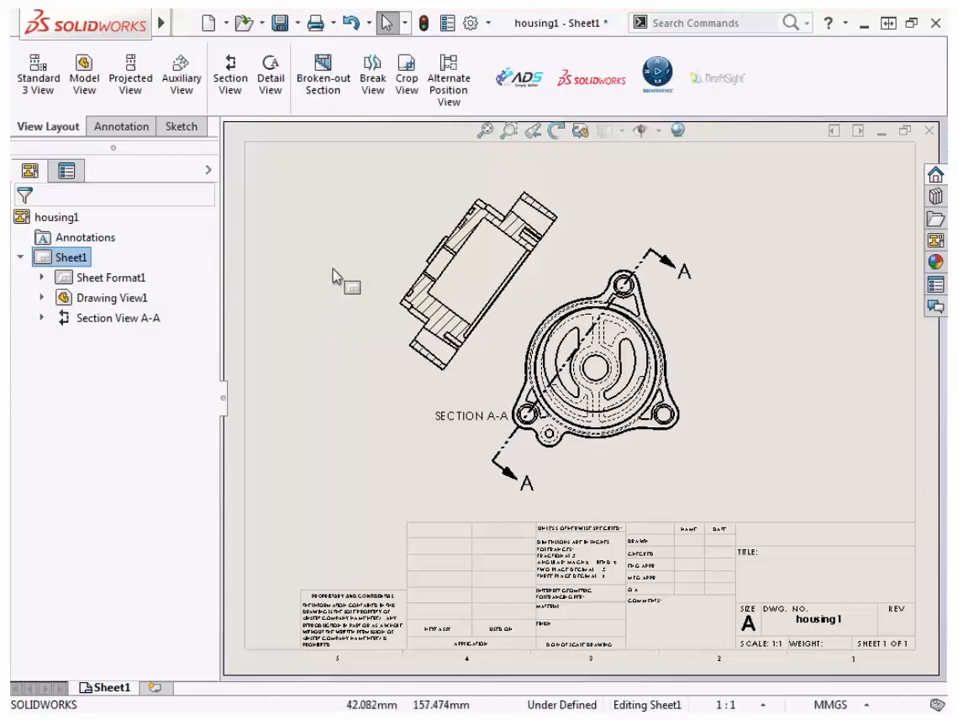
pyautogui.click(351, 24)
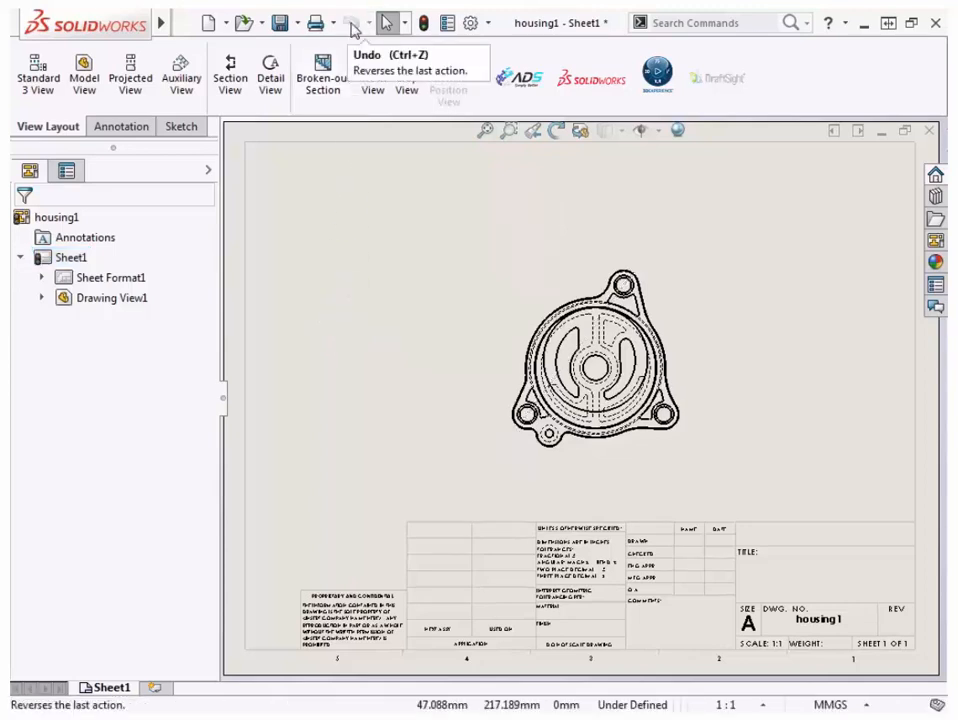
# Define an aligned section view of the housing, pivoting at the central hole and passing through the top and lower-left mounting holes
pyautogui.click(230, 84)
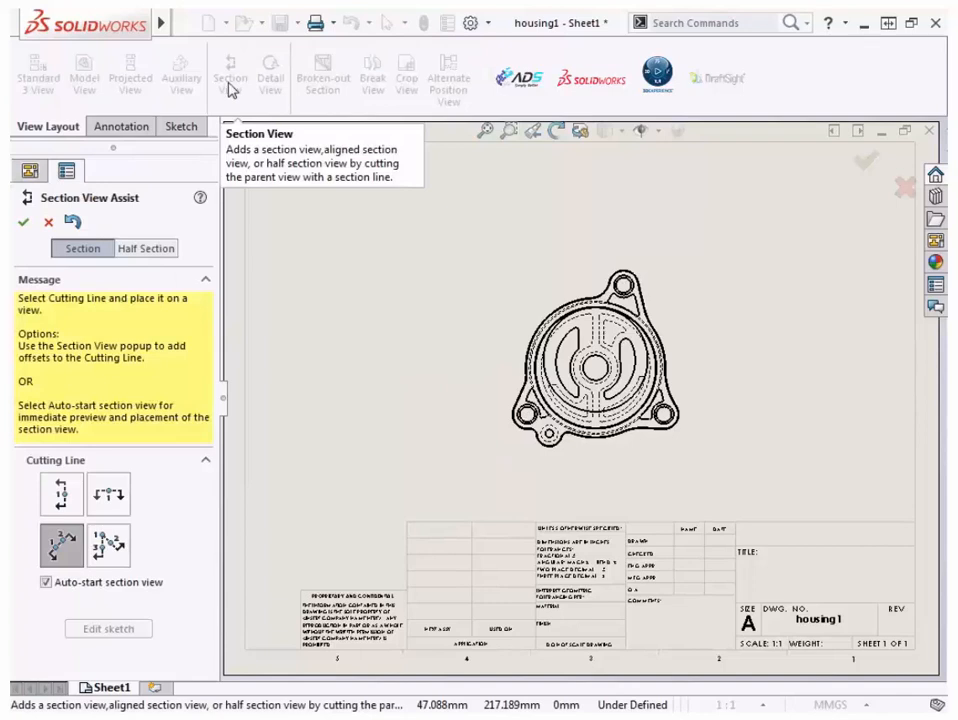
pyautogui.click(112, 562)
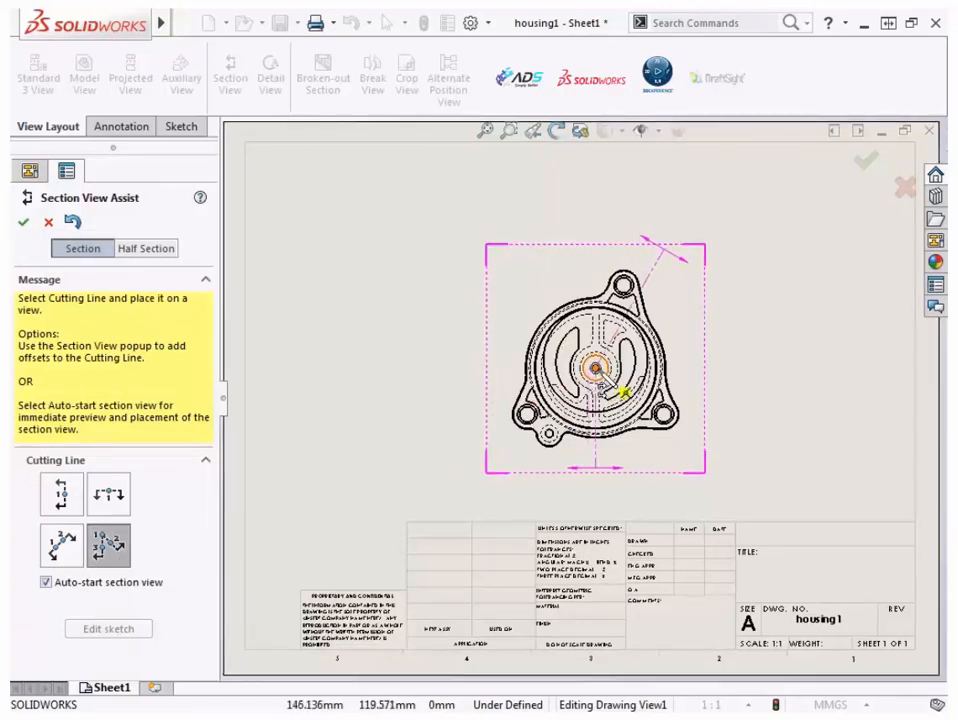
pyautogui.click(597, 369)
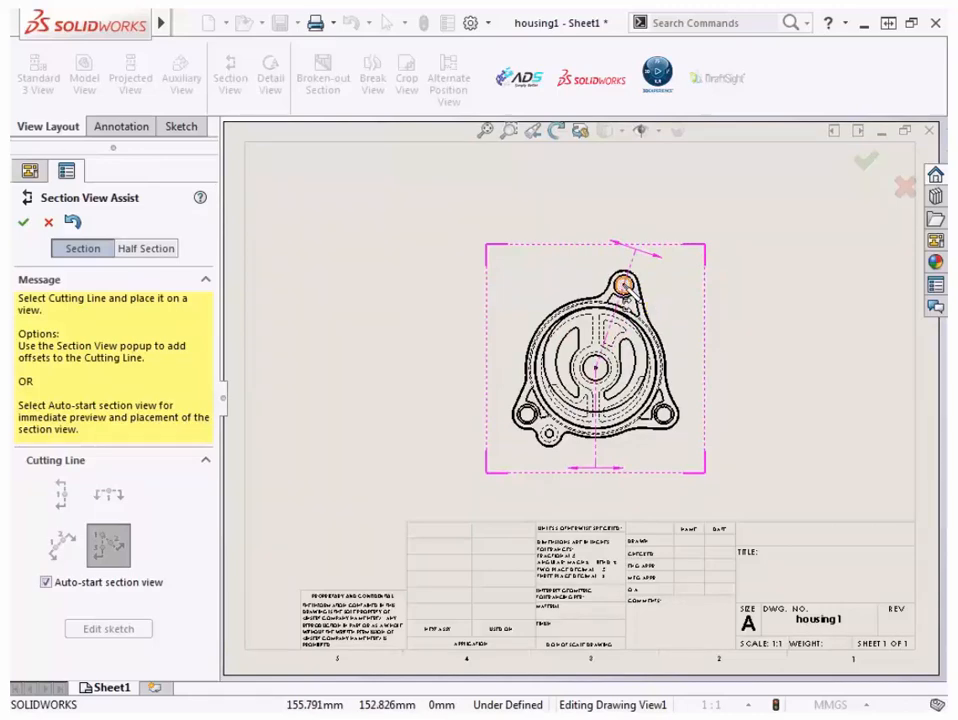
pyautogui.click(624, 287)
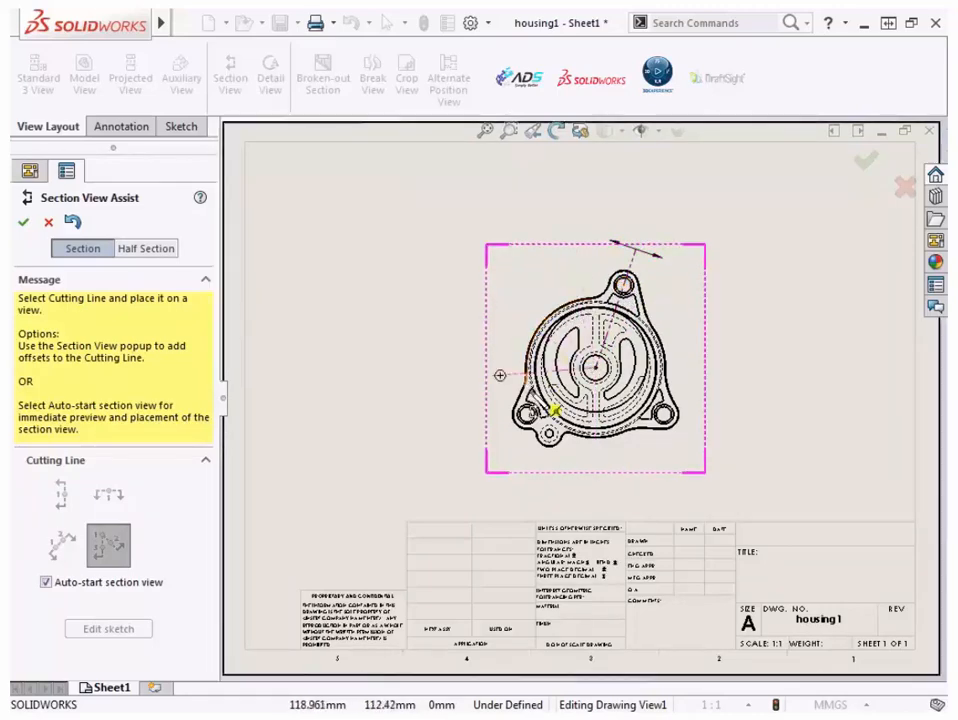
pyautogui.click(548, 434)
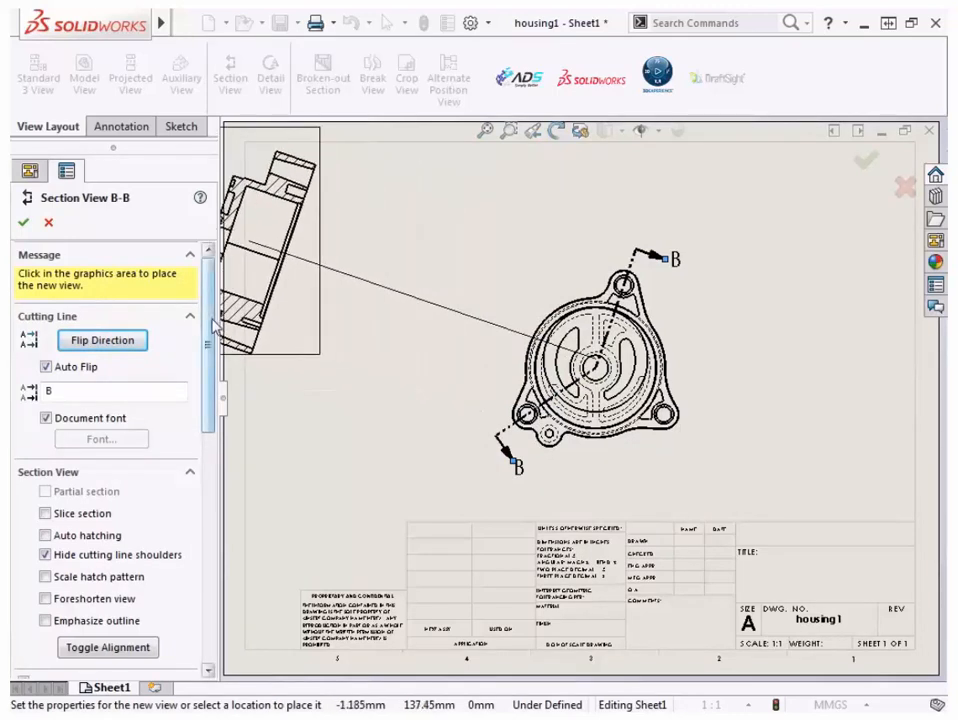
# Toggle the alignment of the aligned section view between its two cutting line segments
pyautogui.scroll(-2, 210, 343)
pyautogui.scroll(-3, 210, 343)
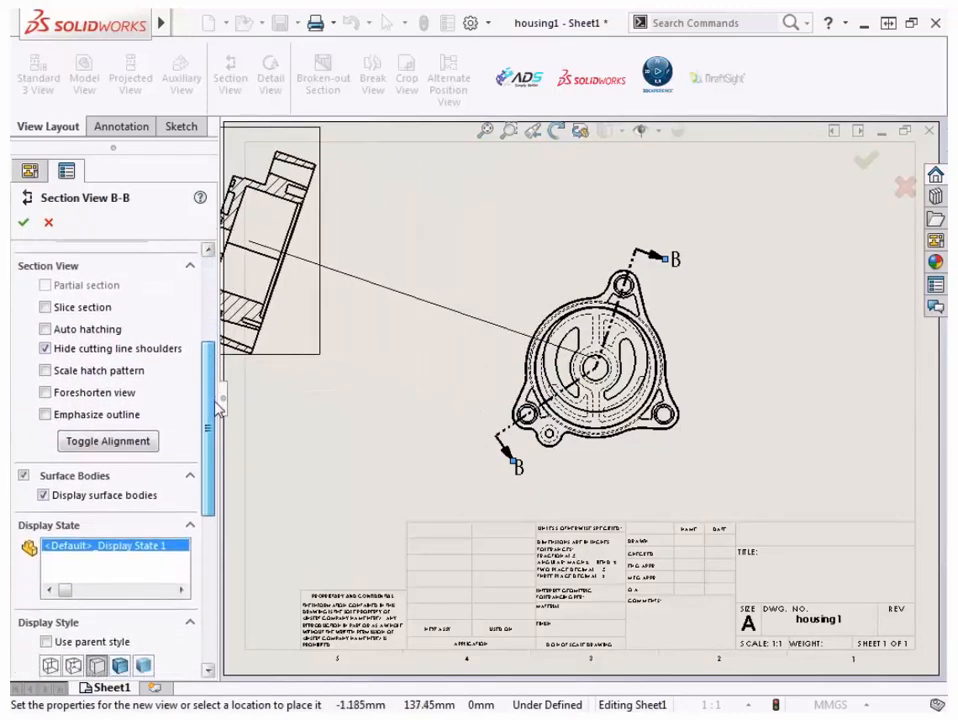
pyautogui.click(108, 441)
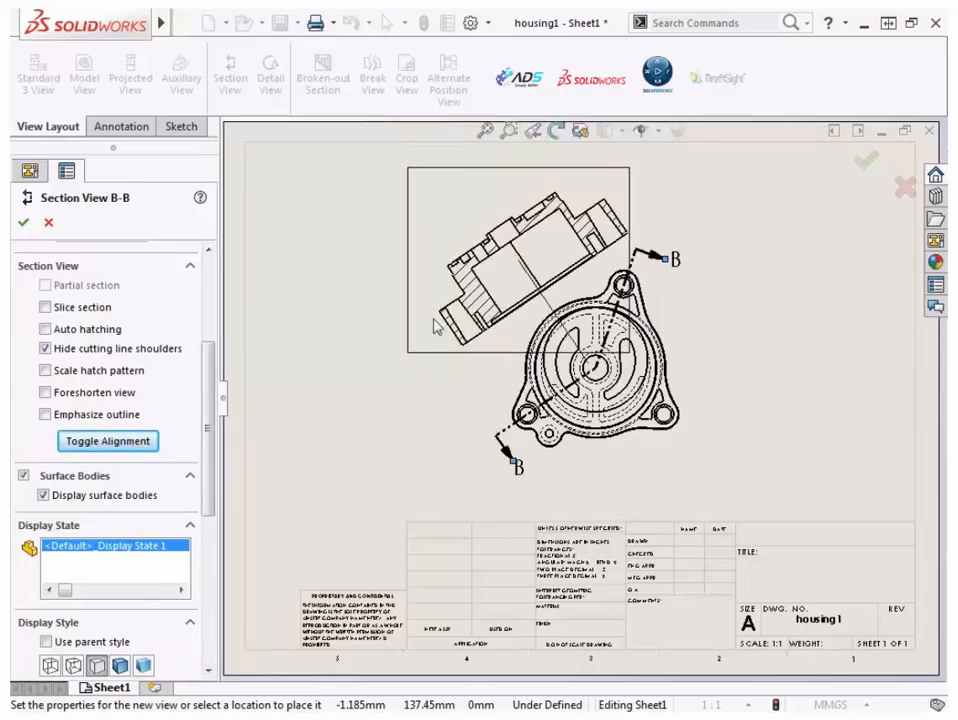
pyautogui.click(136, 449)
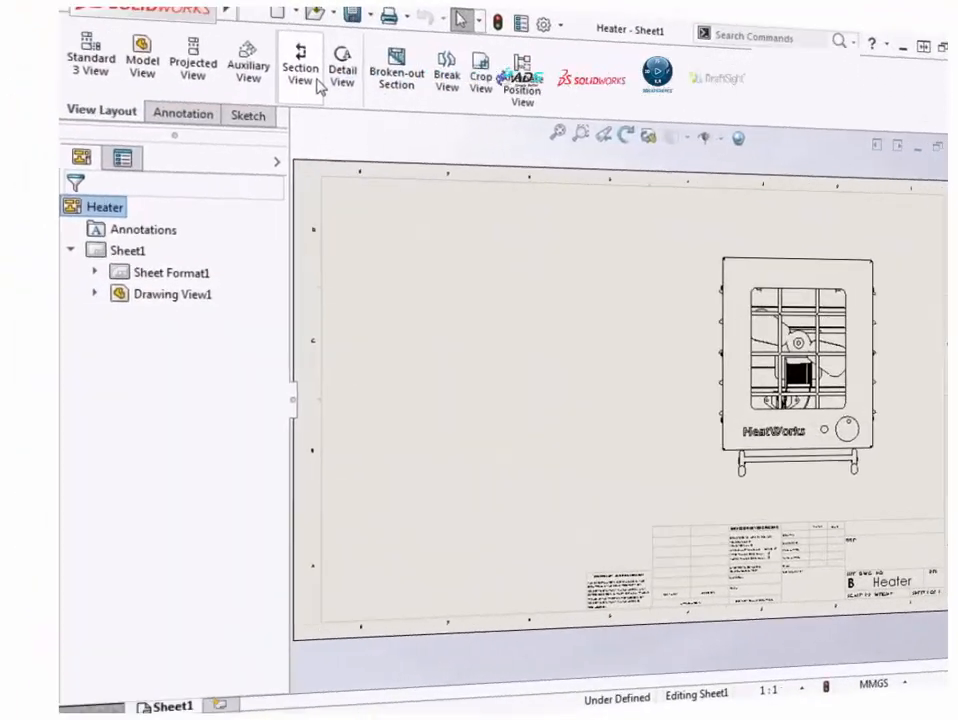
# Define a half section of the heater's front view, with the cutting line entering from the left and turning upward just below the fan hub
pyautogui.click(247, 93)
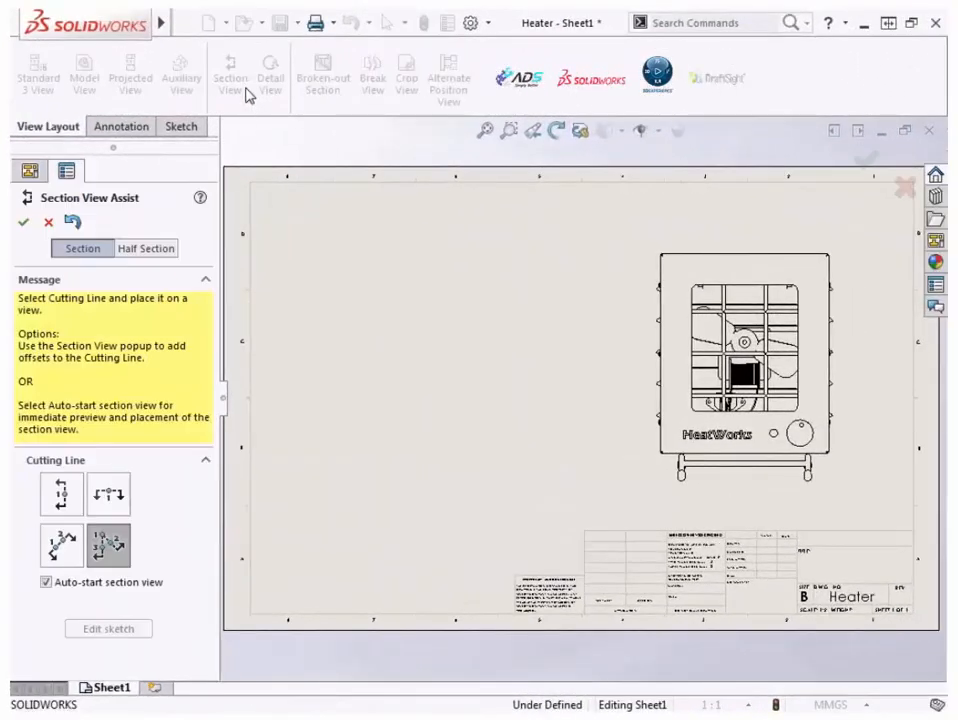
pyautogui.click(152, 250)
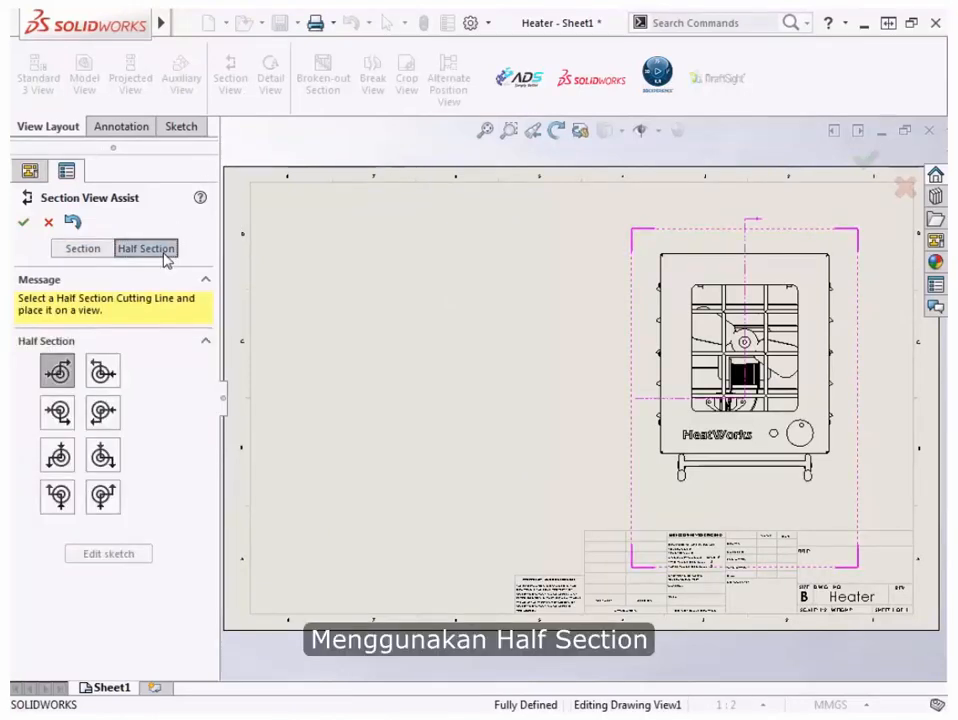
pyautogui.click(60, 374)
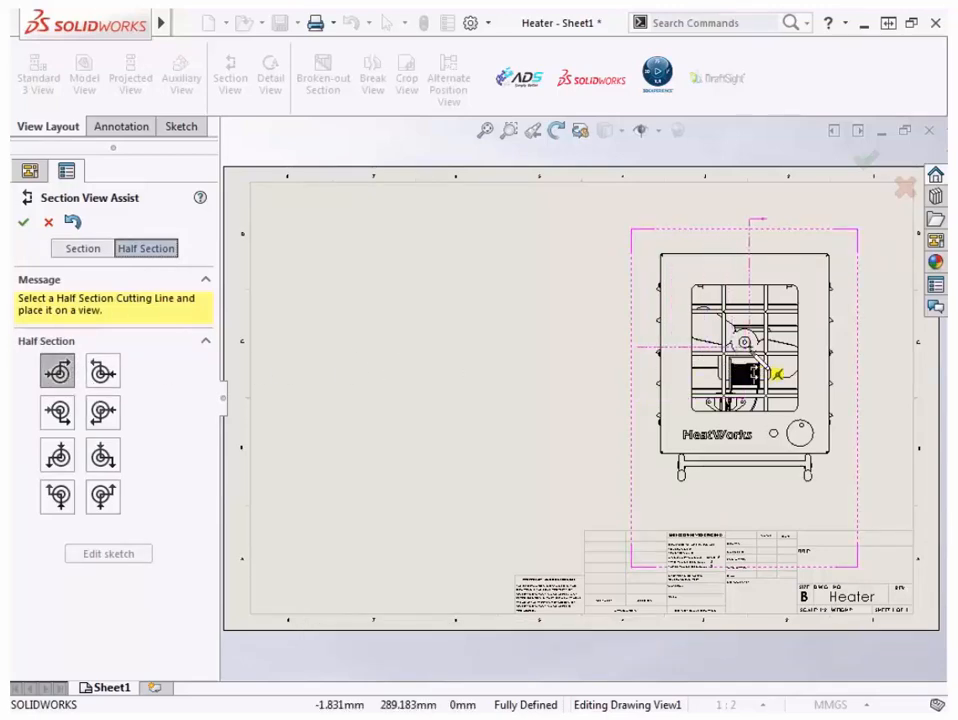
pyautogui.scroll(-4, 770, 370)
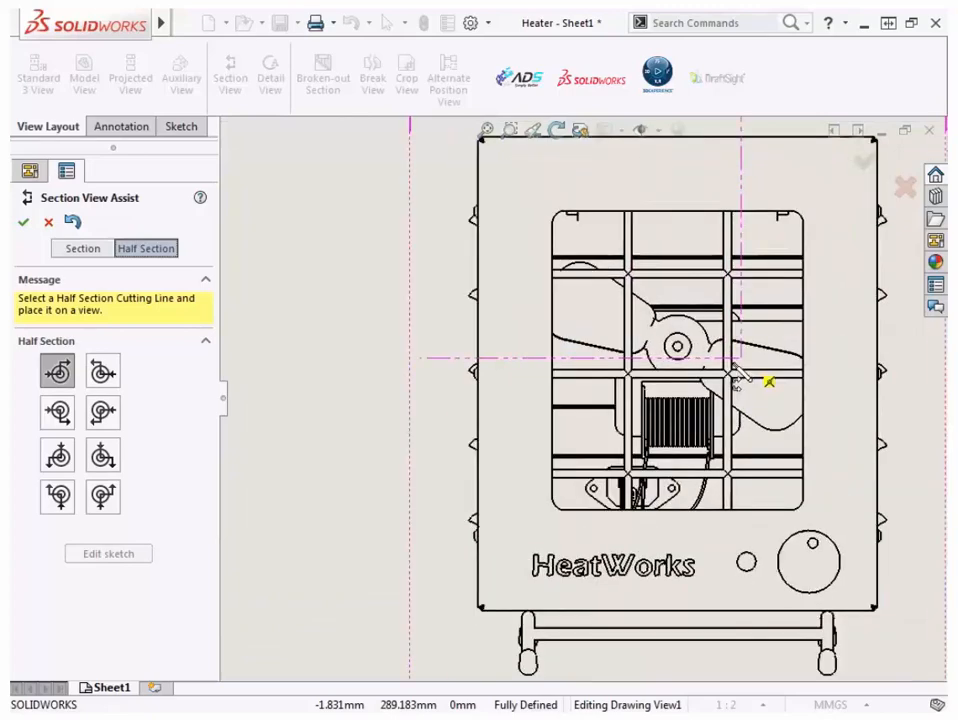
pyautogui.click(679, 375)
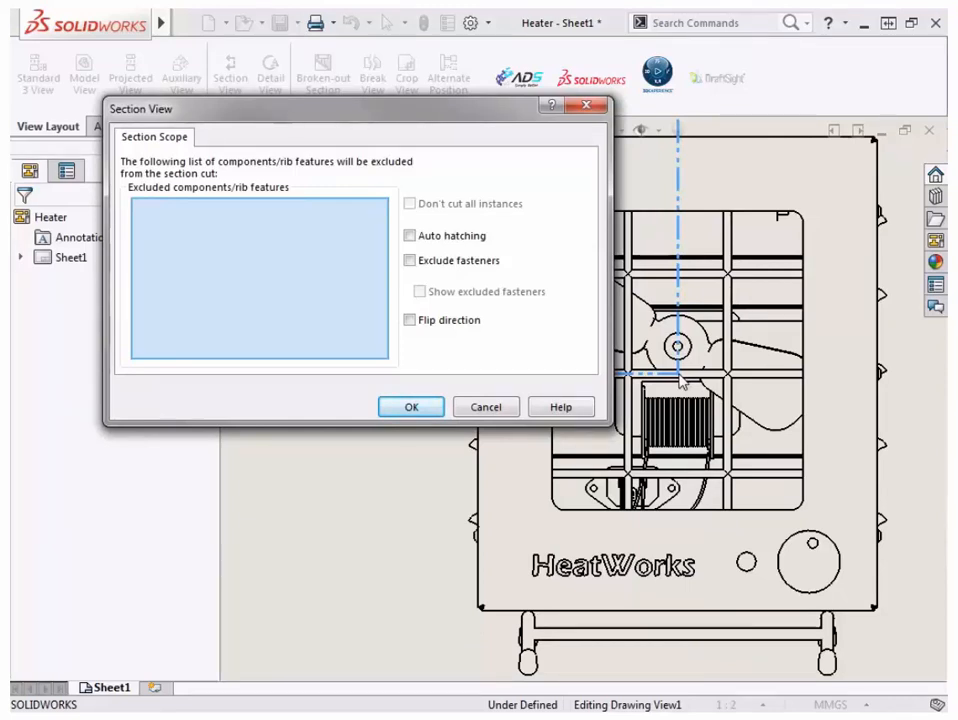
# Exclude the fan blade, bushing, fan bracket and motor from the section cut and place the half section view left of the front view
pyautogui.click(748, 358)
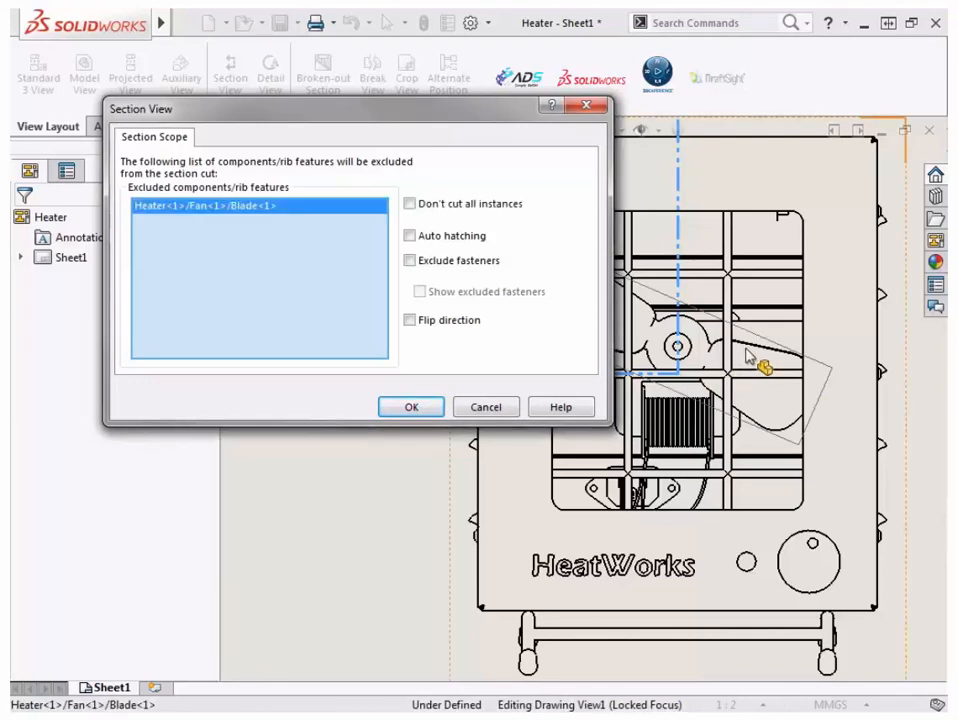
pyautogui.click(690, 348)
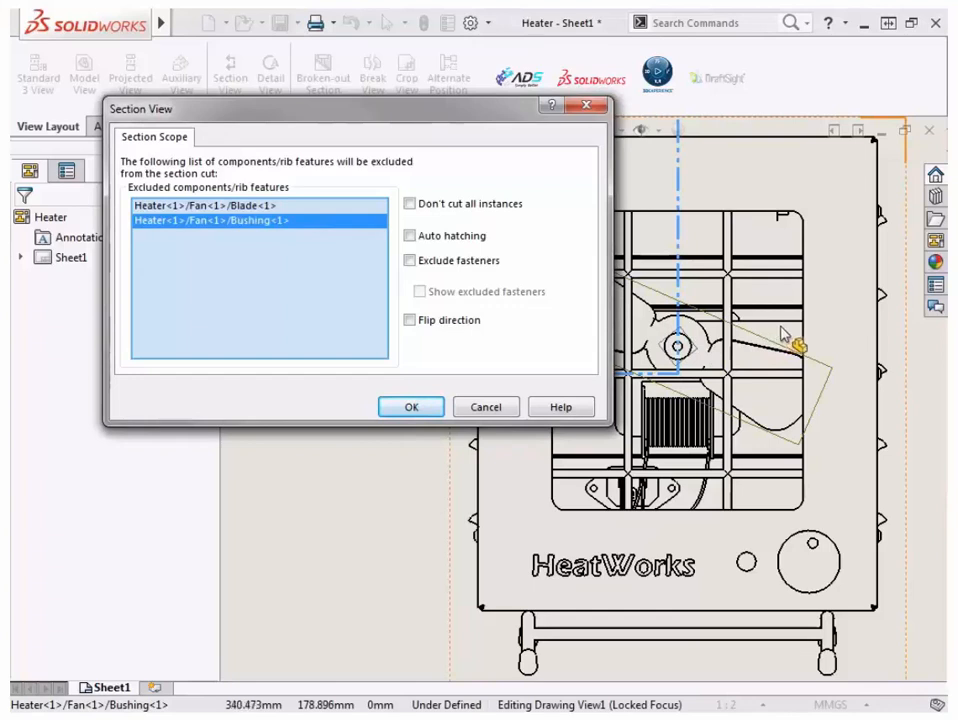
pyautogui.click(786, 370)
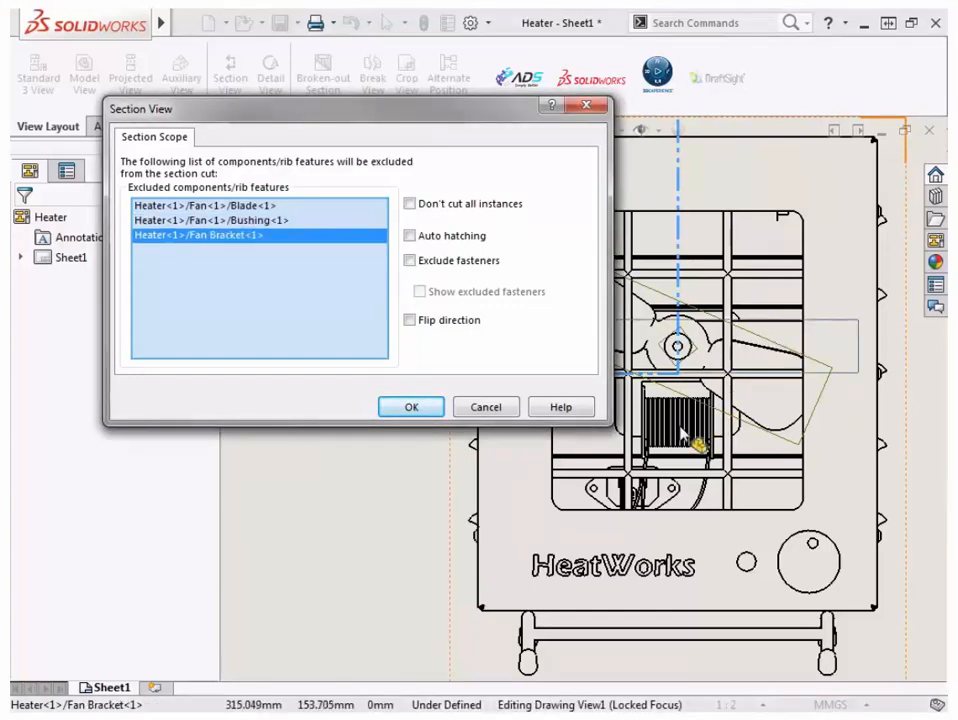
pyautogui.click(688, 428)
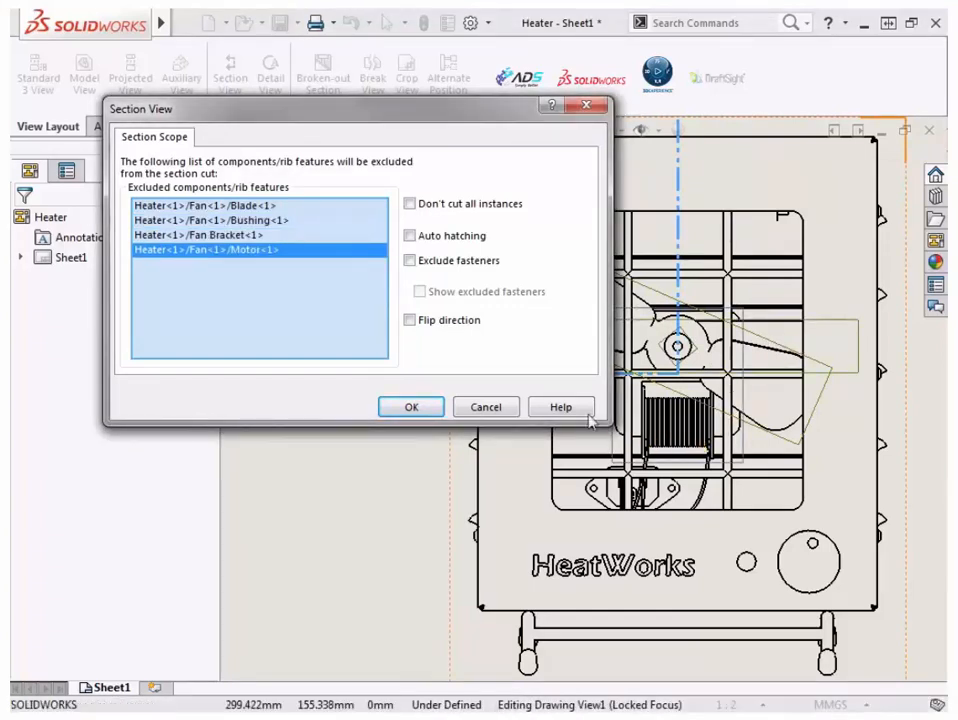
pyautogui.click(429, 410)
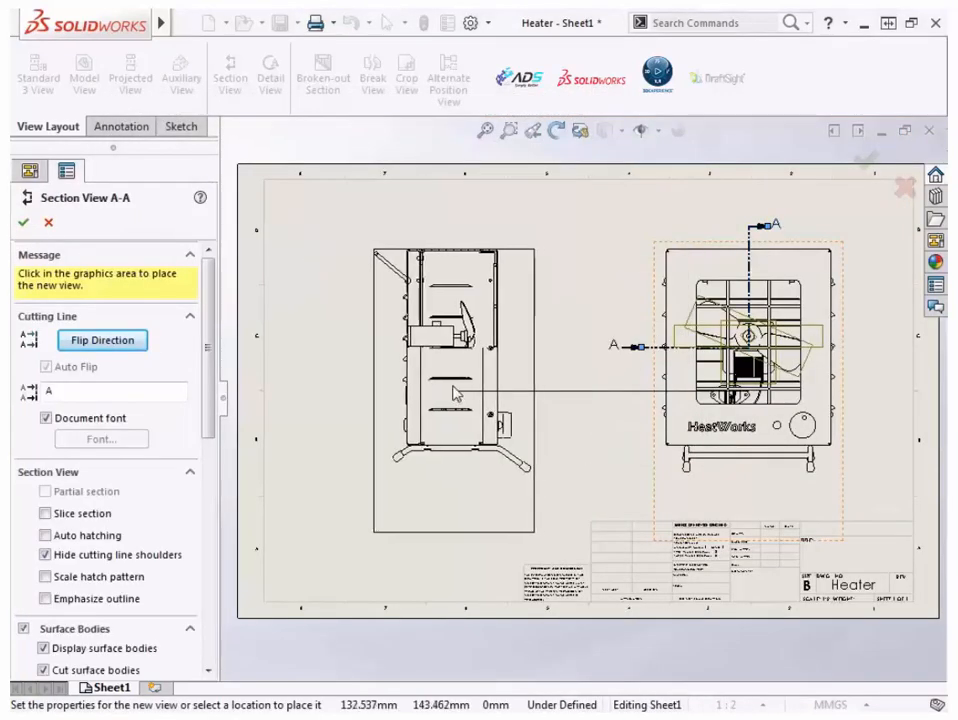
pyautogui.click(437, 393)
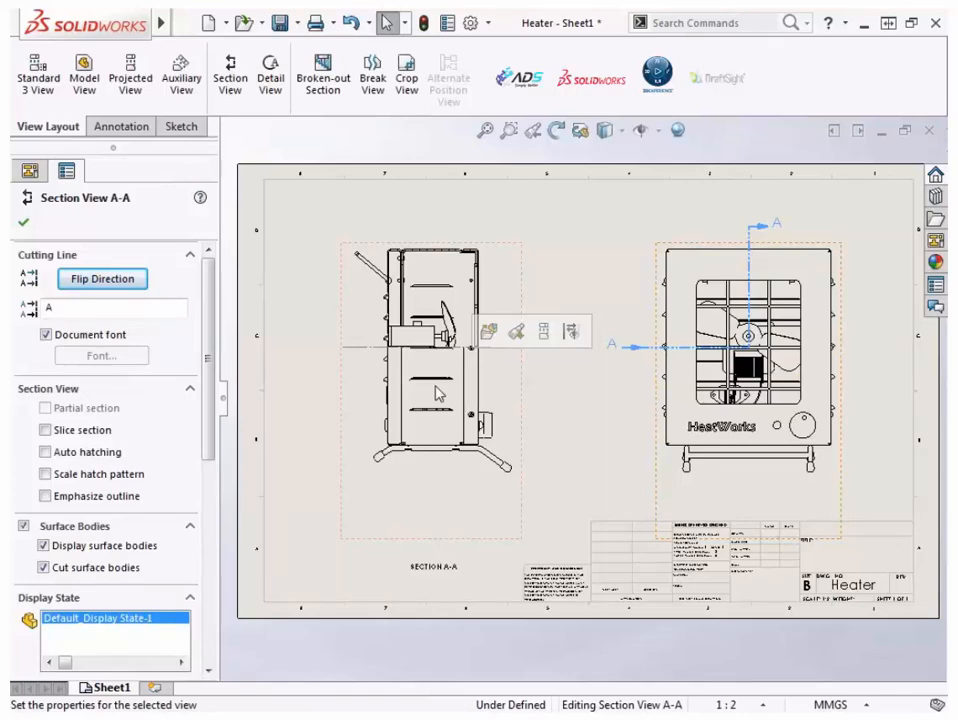
# Review the excluded components in the section scope of section view A-A's properties without changing anything
pyautogui.moveTo(213, 338); pyautogui.dragTo(211, 565)
pyautogui.click(120, 660)
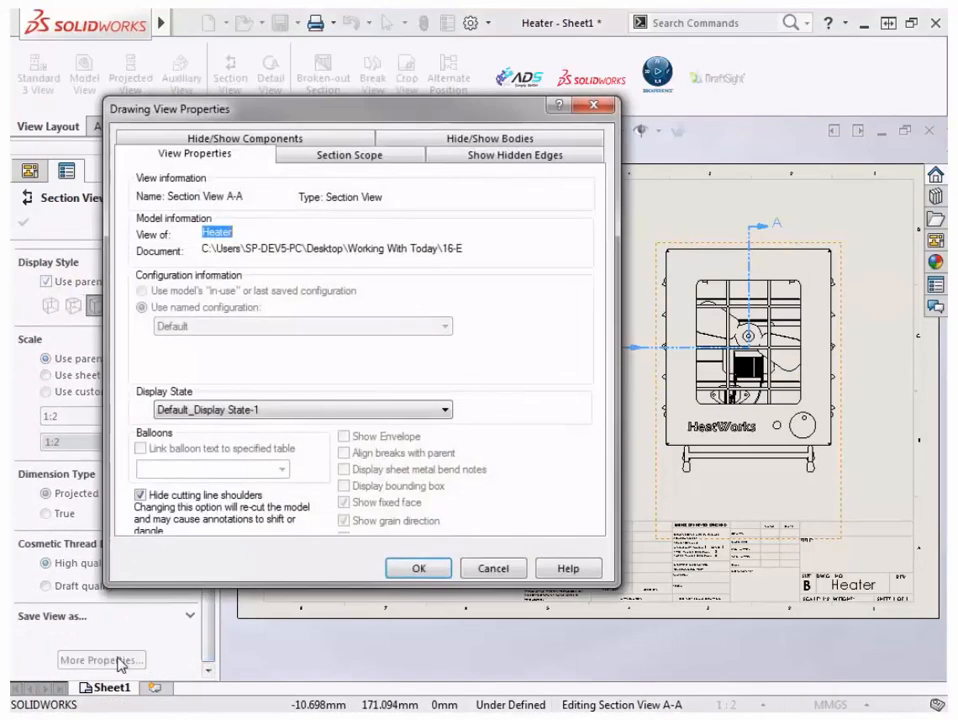
pyautogui.click(364, 160)
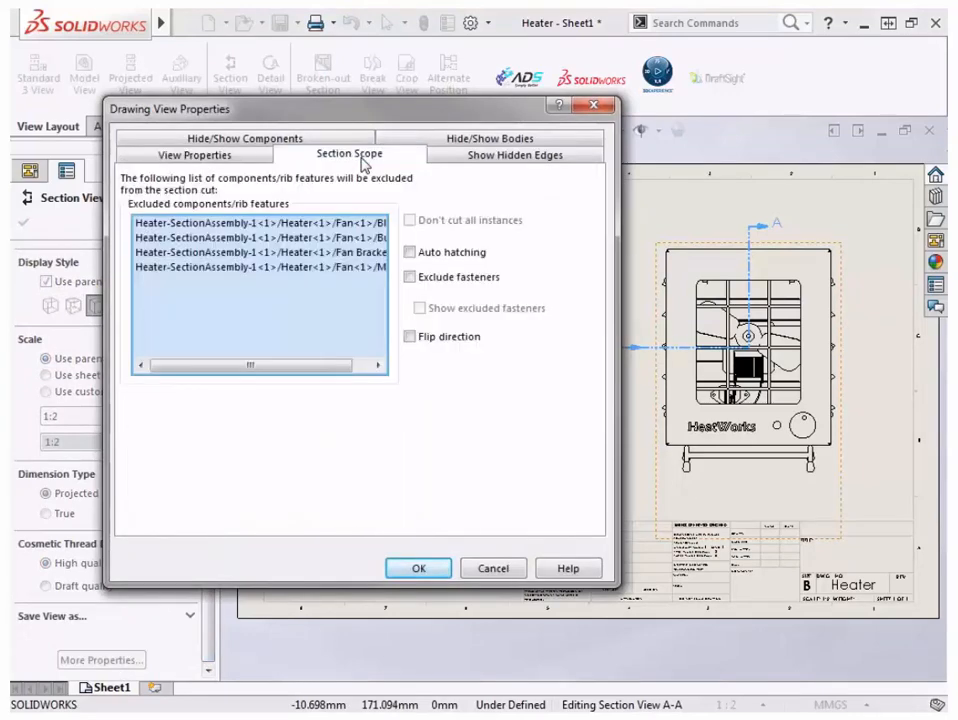
pyautogui.click(492, 567)
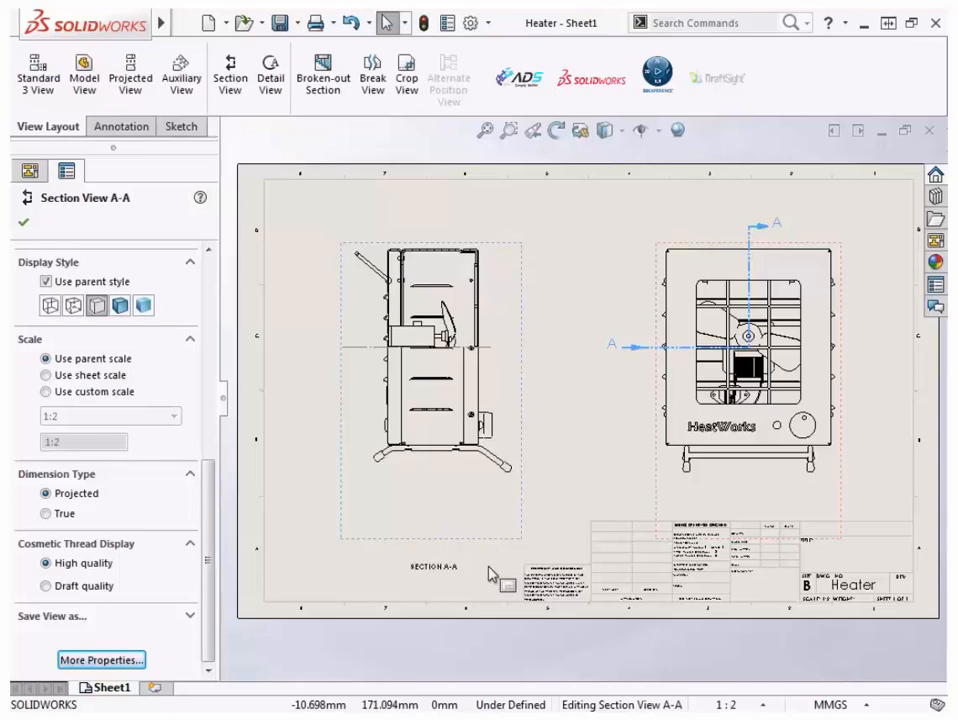
# Convert section view A-A to an isometric section view and set its display style to shaded with edges
pyautogui.rightClick(432, 429)
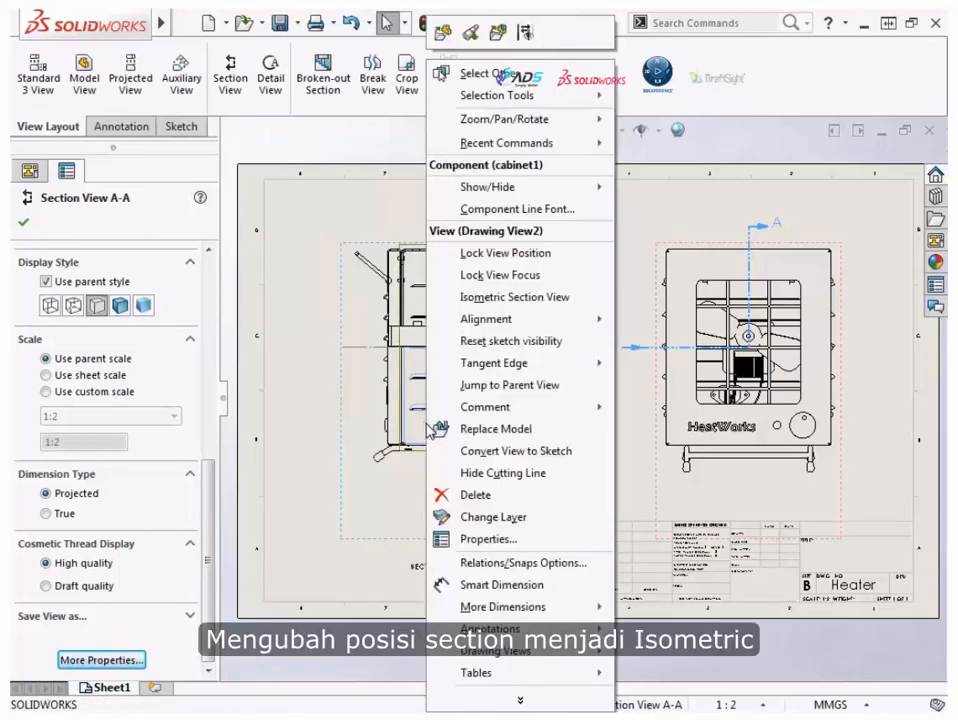
pyautogui.click(582, 300)
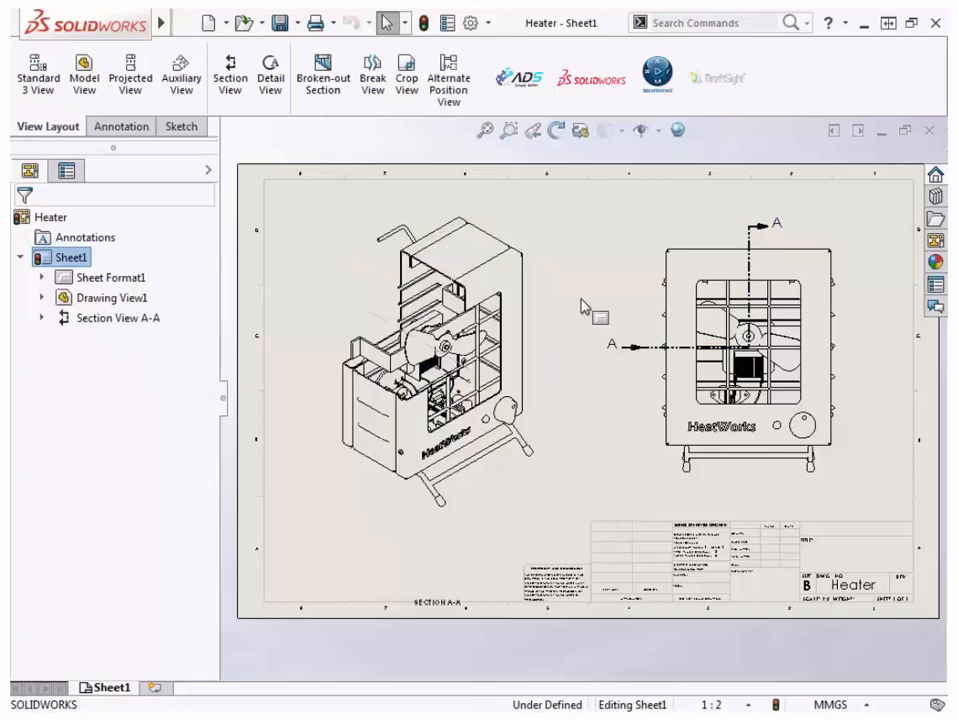
pyautogui.click(340, 415)
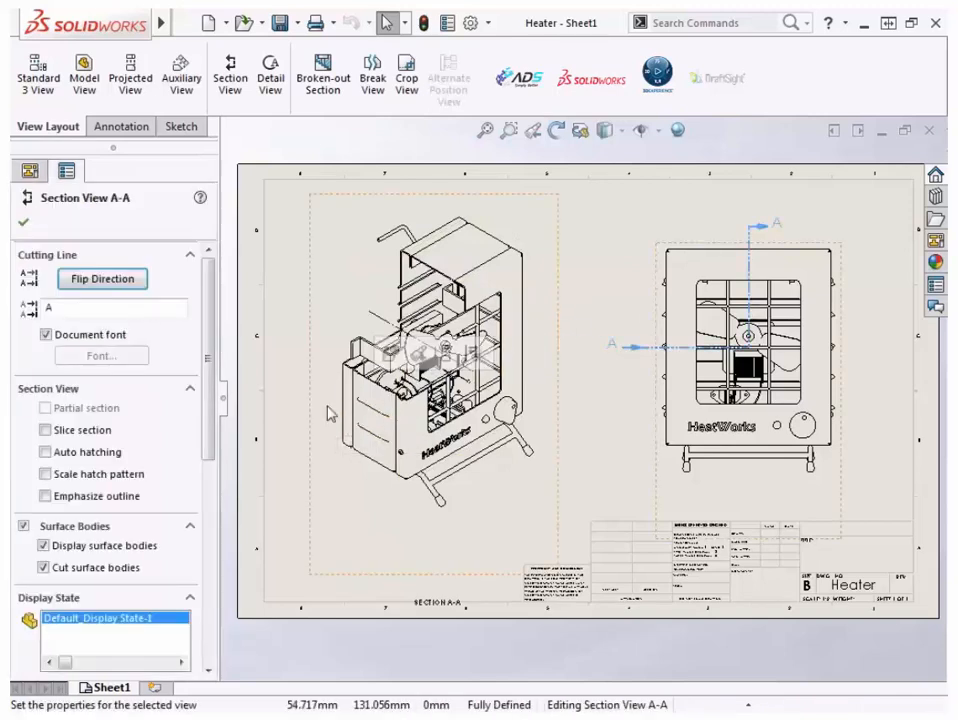
pyautogui.moveTo(212, 363); pyautogui.dragTo(211, 479)
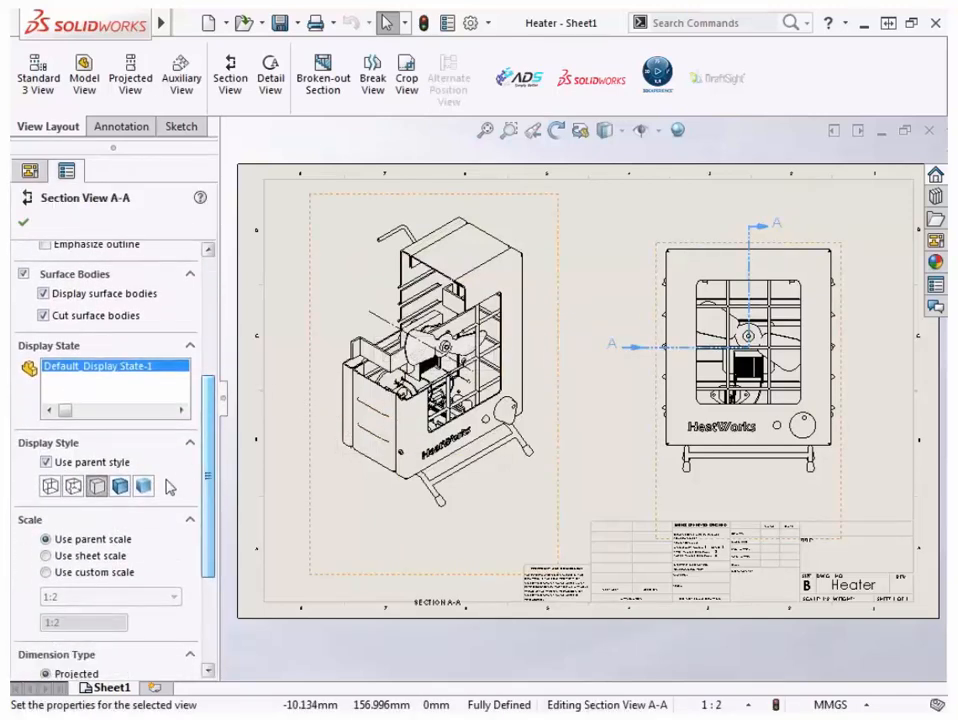
pyautogui.click(117, 489)
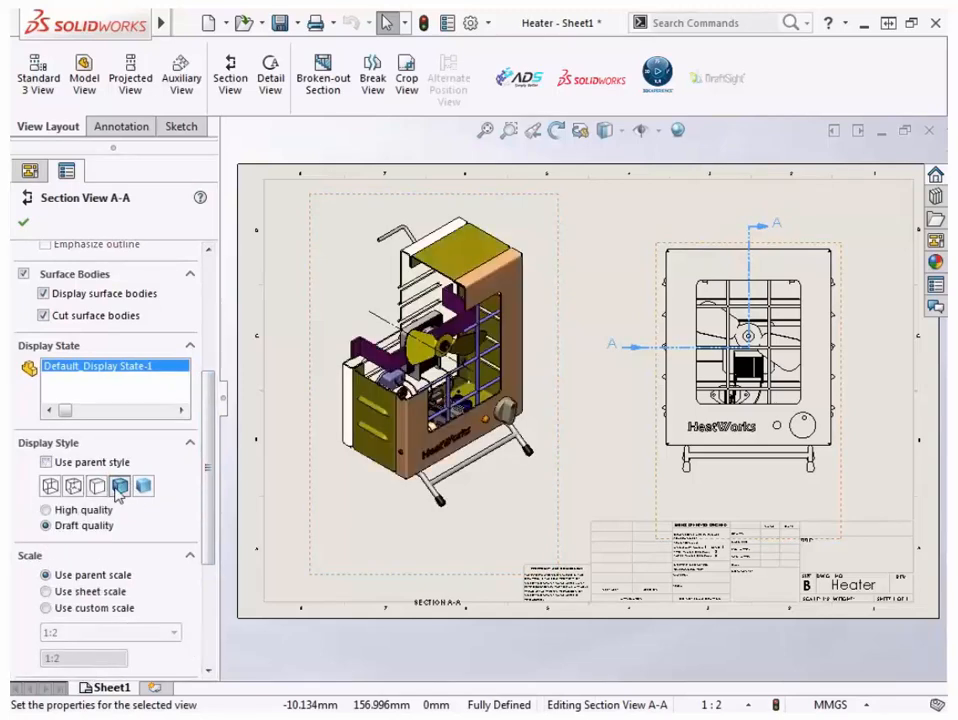